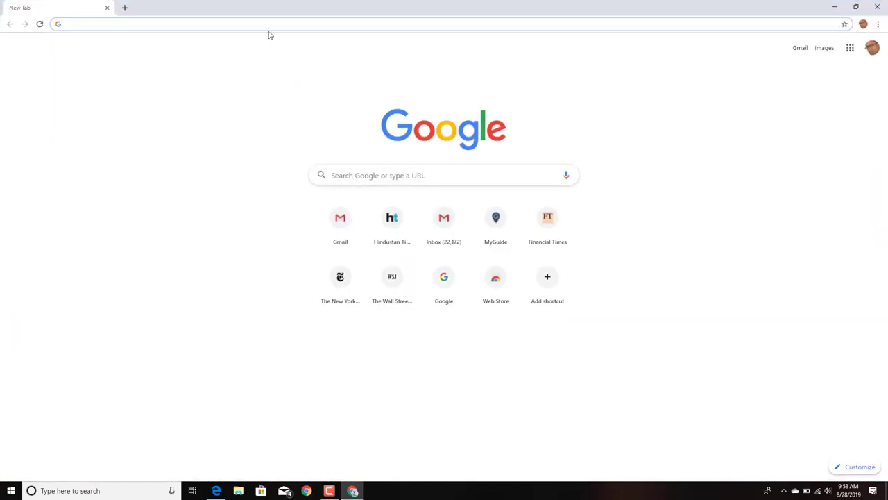
# - Open the website myguide.org in the browser
pyautogui.click(268, 27)
pyautogui.write('myguide')
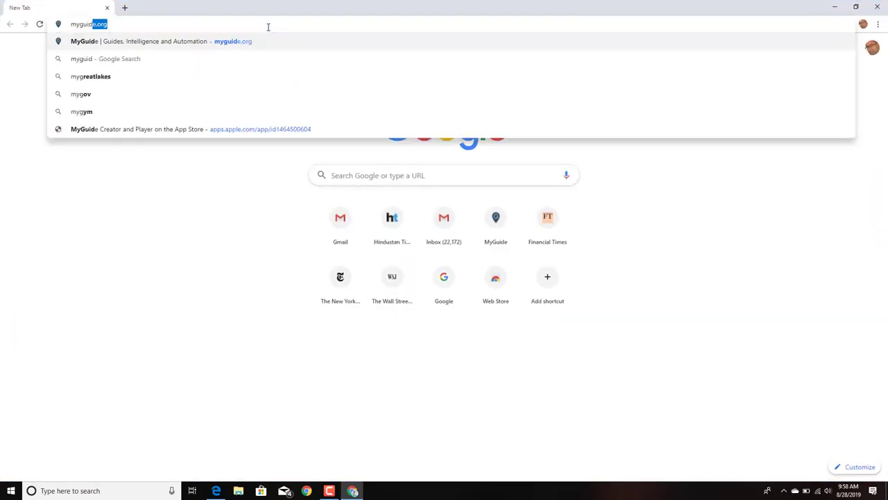
pyautogui.press('Down')
pyautogui.press('Down')
pyautogui.press('Down')
pyautogui.press('Down')
pyautogui.press('Down')
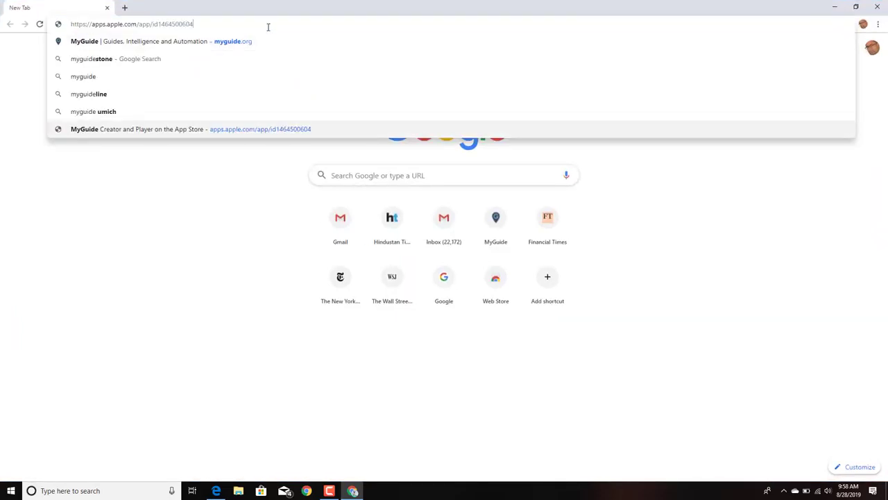
pyautogui.hotkey('ctrl', 'a')
pyautogui.write('myguide')
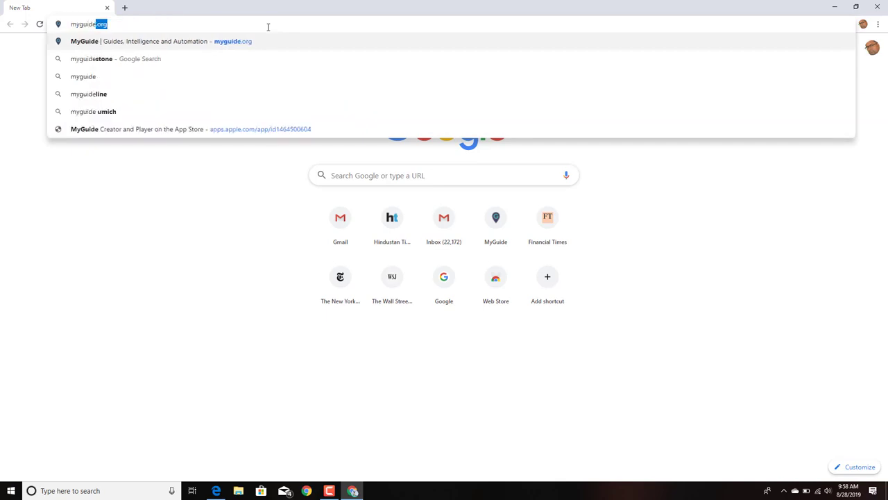
pyautogui.write('.org')
pyautogui.press('Return')
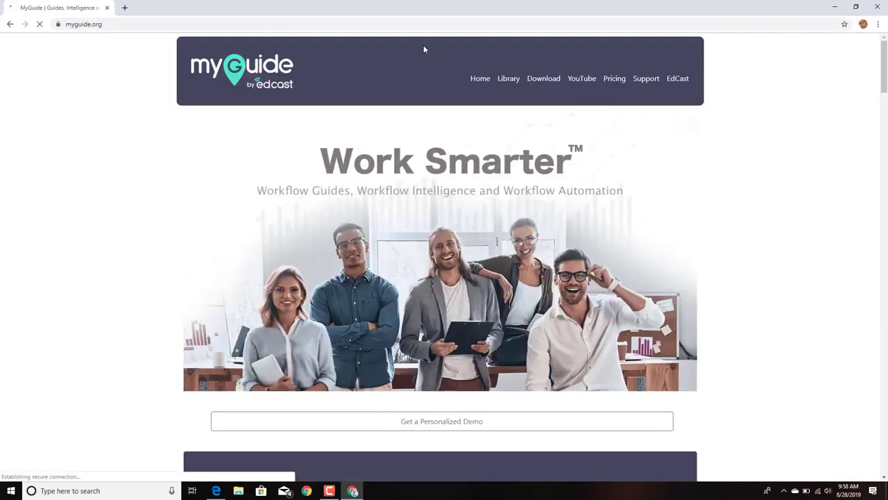
# - Open the guide on removing unwanted software from Windows 10 from the library's Windows OS category, under Settings and Apps
pyautogui.moveTo(534, 81)
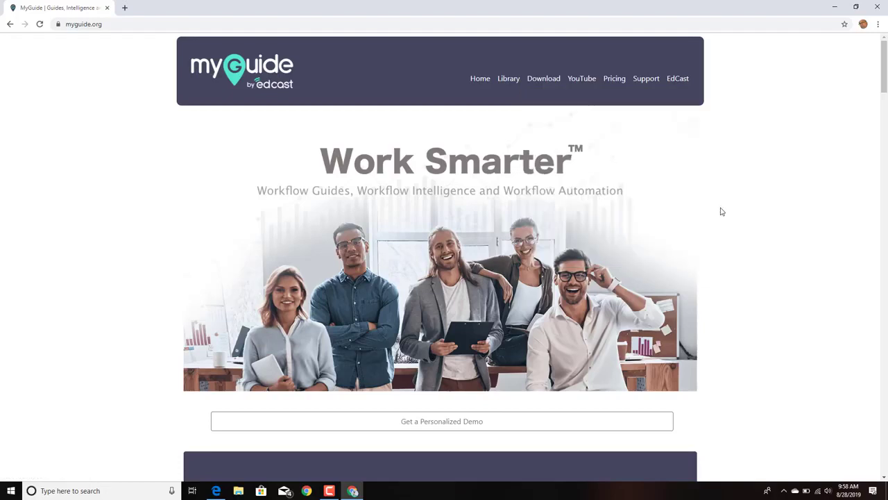
pyautogui.click(511, 83)
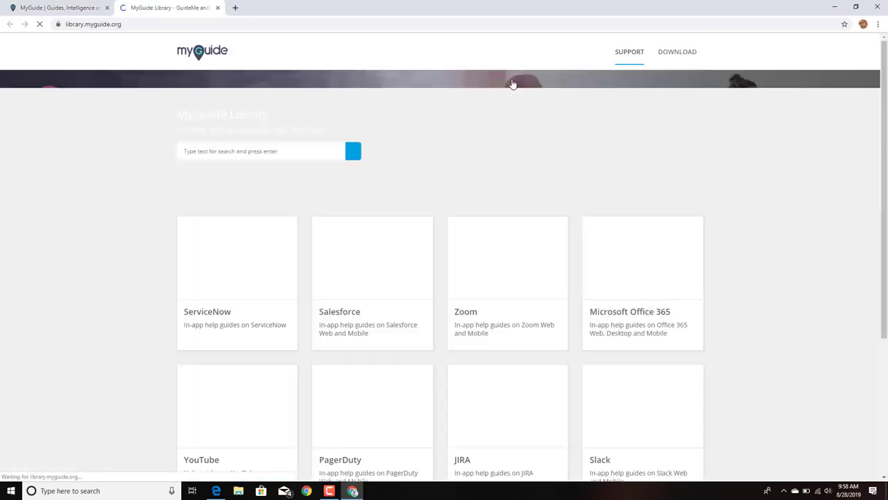
pyautogui.scroll(-3, 358, 253)
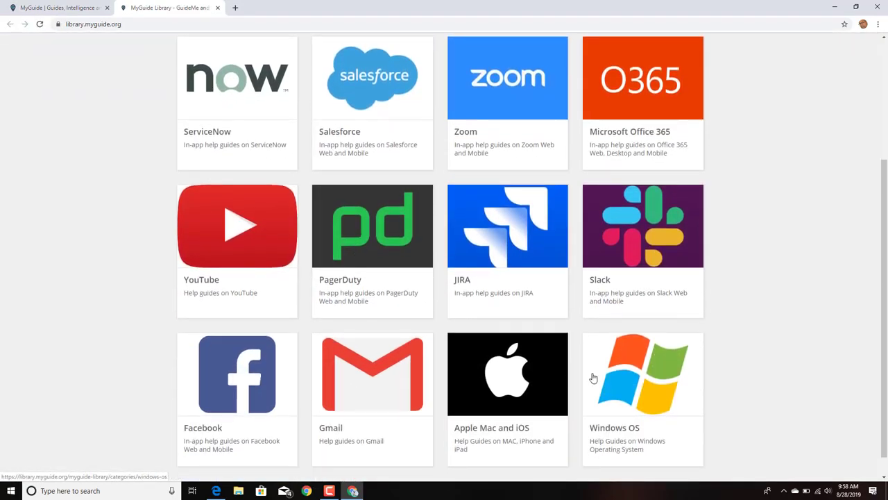
pyautogui.click(594, 378)
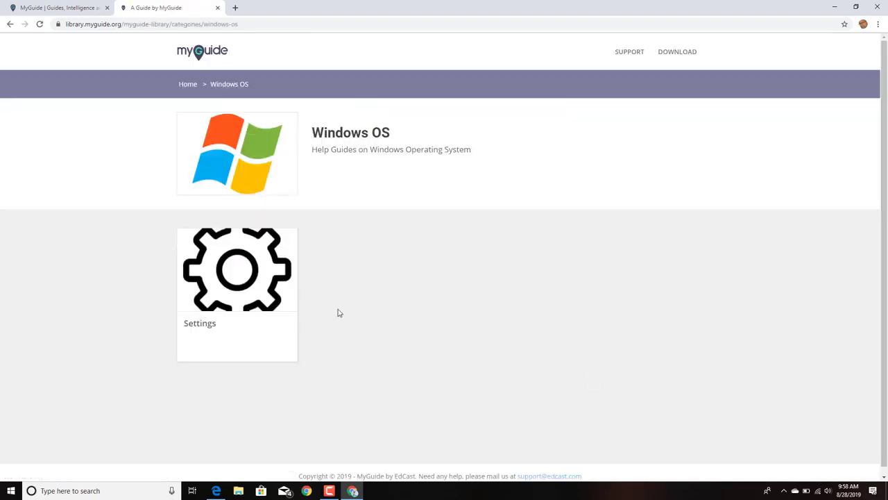
pyautogui.click(269, 287)
pyautogui.click(269, 288)
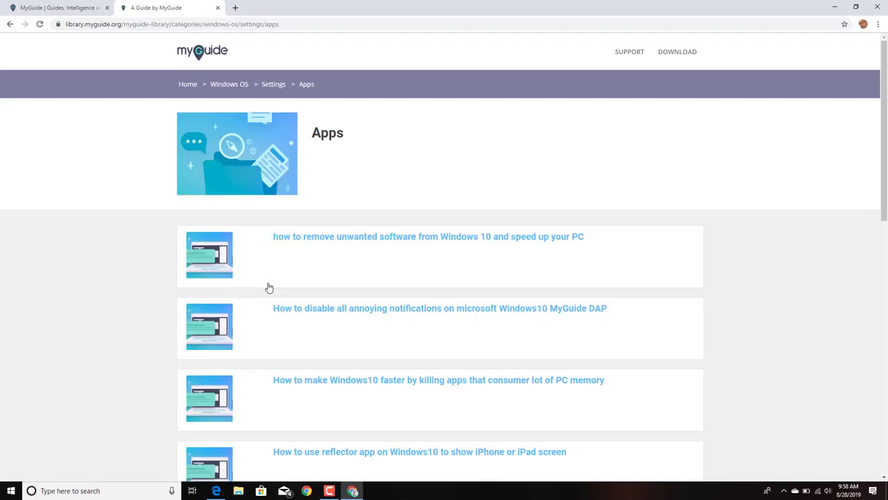
pyautogui.click(306, 247)
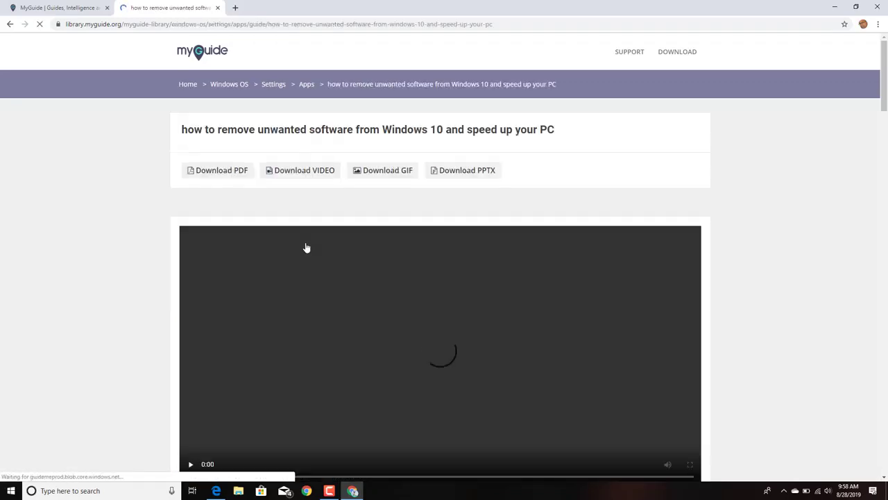
# - Read through the guide's numbered instructions and screenshots for uninstalling unwanted software
pyautogui.scroll(-7, 257, 277)
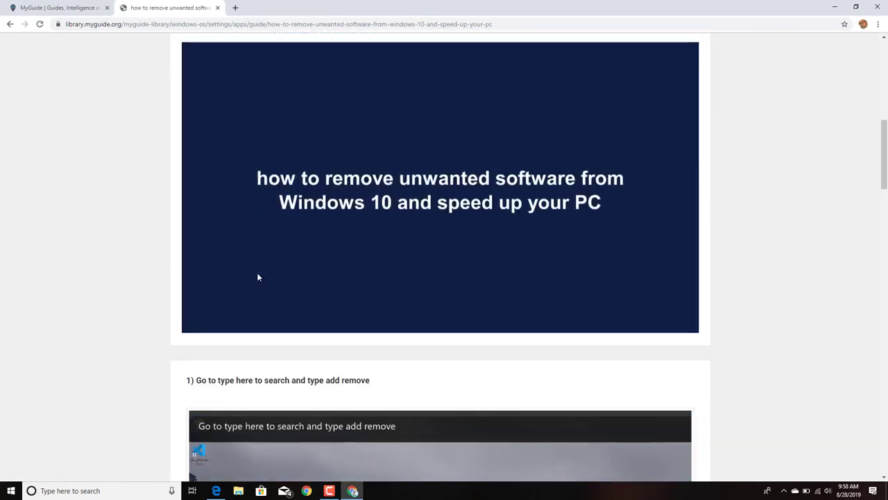
pyautogui.scroll(-8, 257, 276)
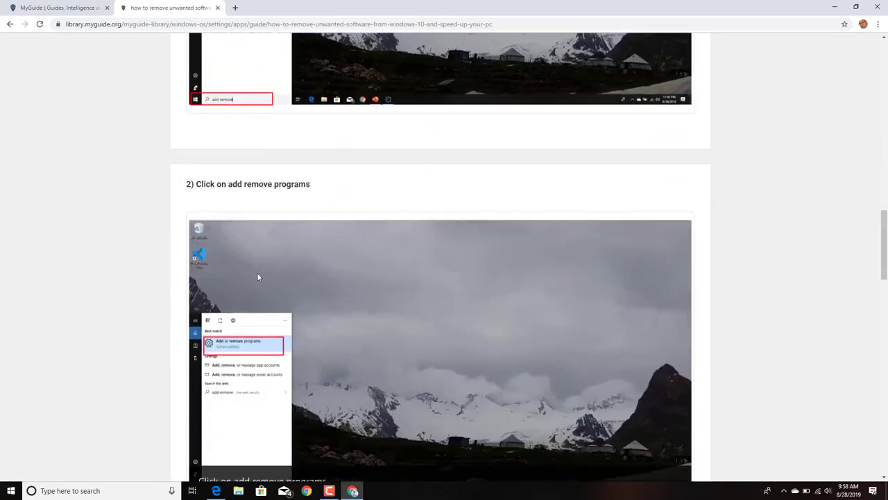
pyautogui.scroll(-9, 257, 276)
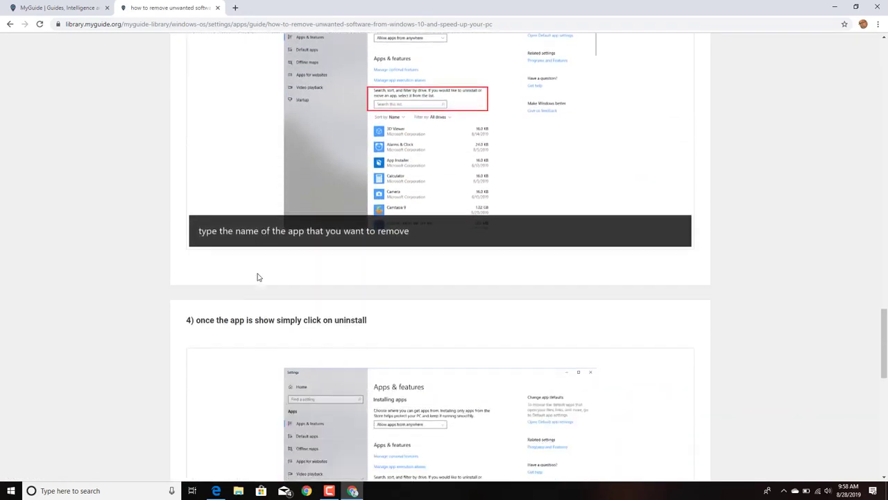
pyautogui.scroll(-6, 257, 277)
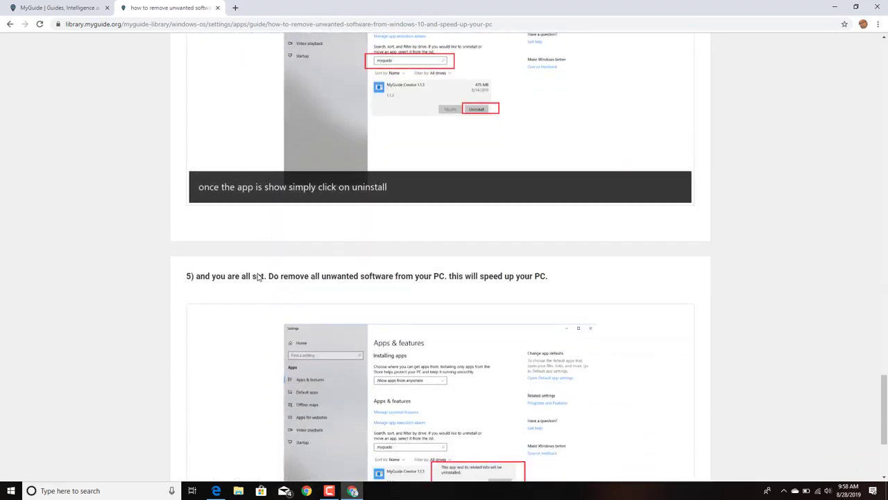
pyautogui.scroll(-1, 258, 277)
# - Search Windows for "myguide", launch the MyGuide Creator app and minimize the browser window
pyautogui.press('super')
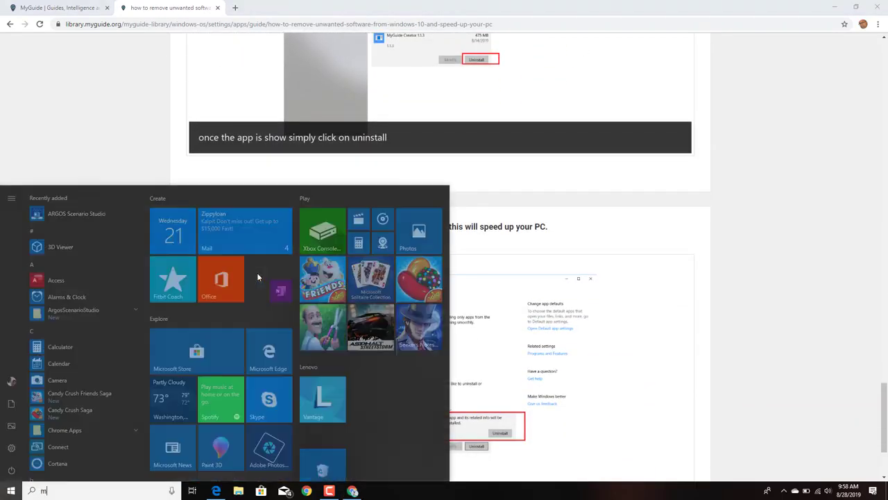
pyautogui.write('myguide')
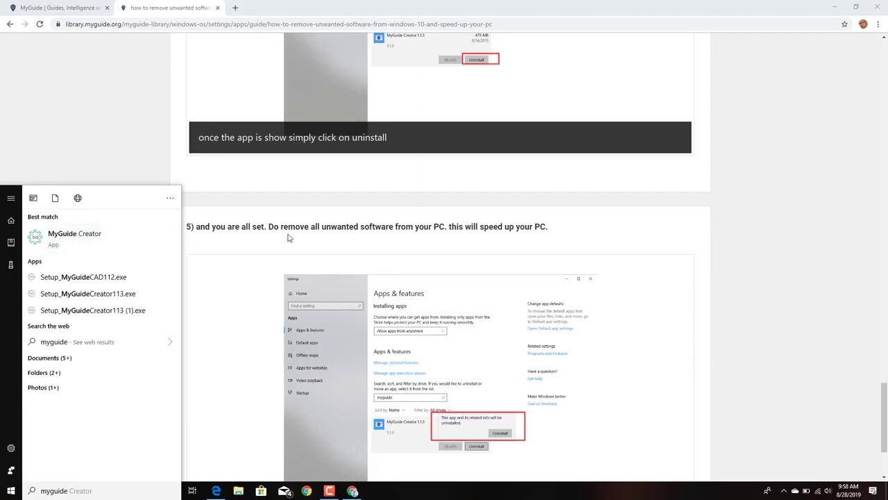
pyautogui.click(105, 237)
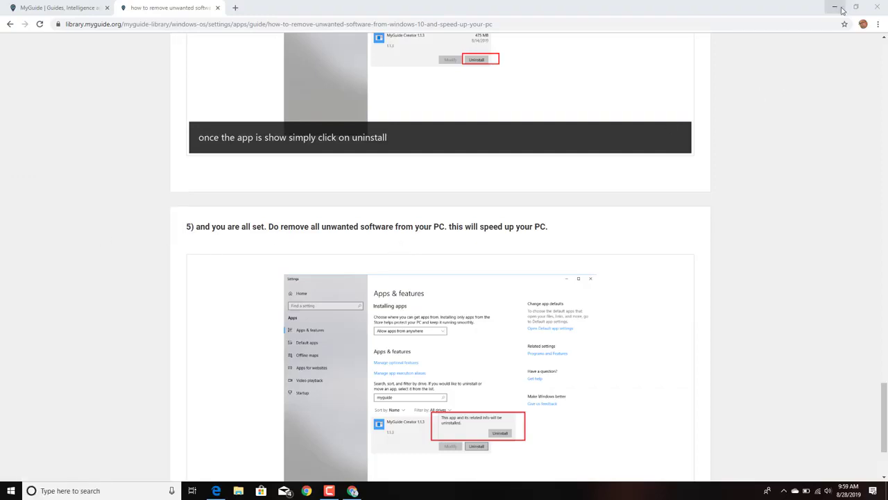
pyautogui.scroll(3, 671, 234)
pyautogui.scroll(15, 672, 234)
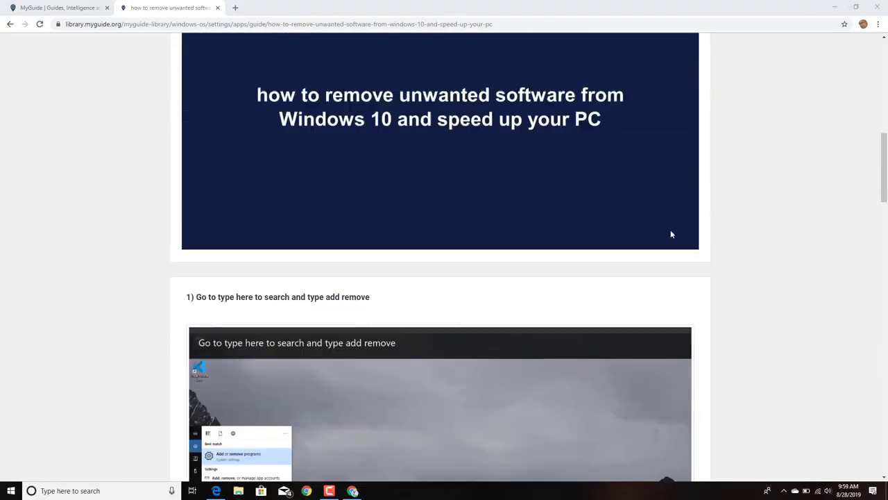
pyautogui.scroll(-6, 671, 234)
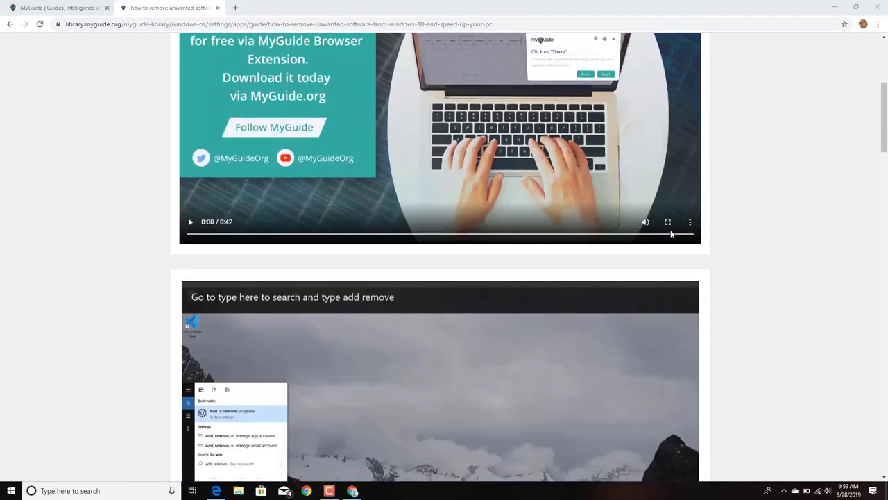
pyautogui.scroll(-5, 670, 233)
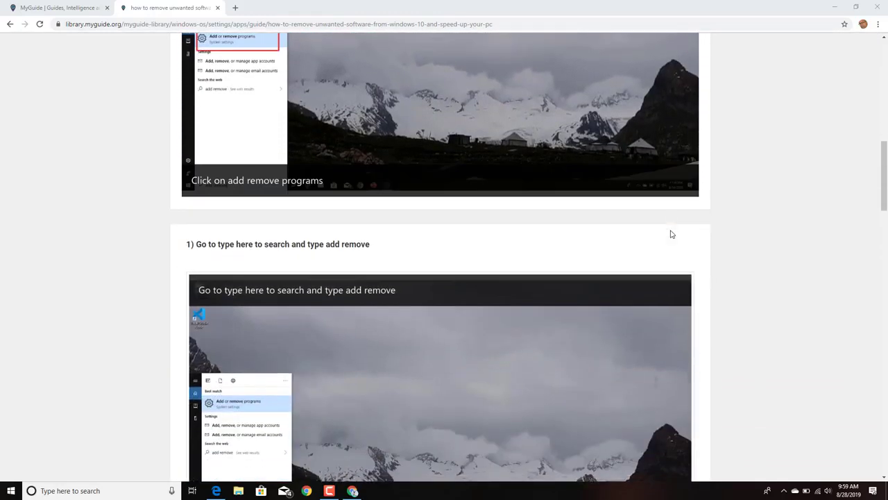
pyautogui.scroll(11, 671, 233)
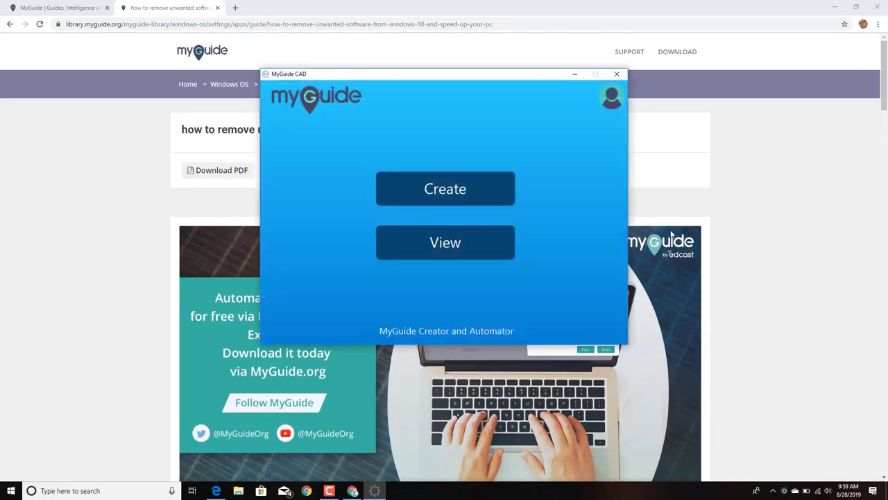
pyautogui.click(835, 8)
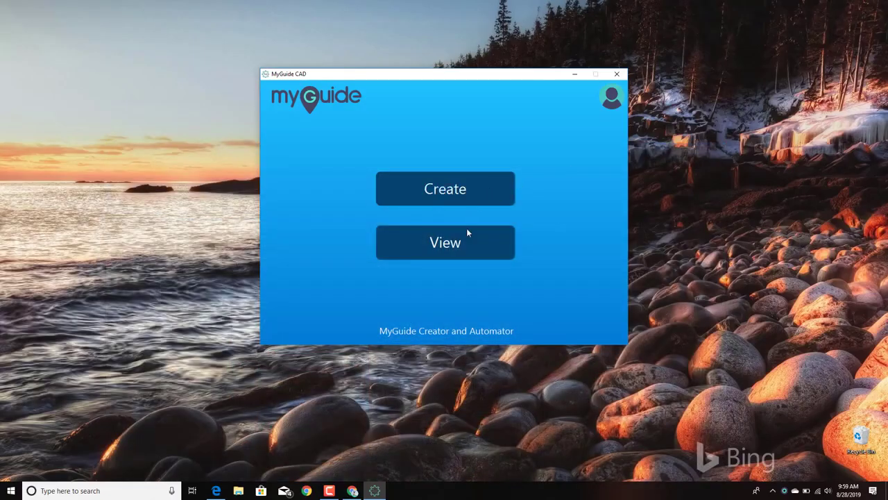
# - View the list of existing desktop guides and return to the home screen
pyautogui.click(467, 241)
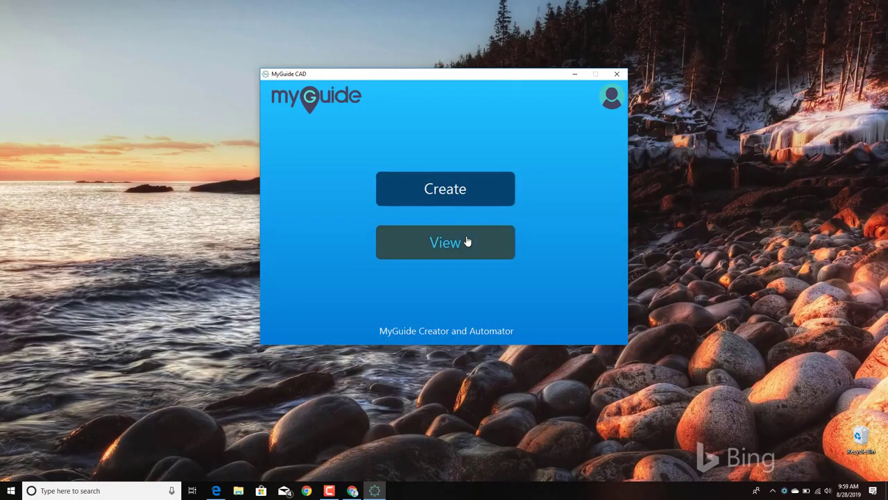
pyautogui.click(449, 125)
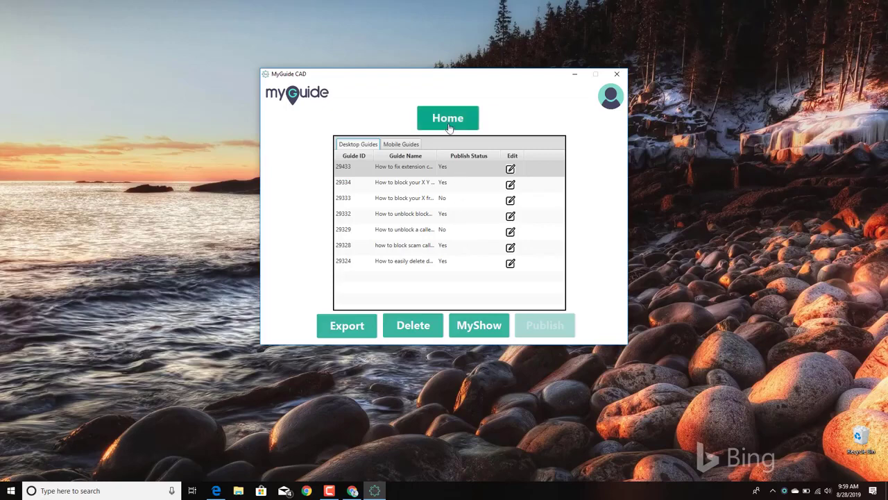
# - Create a desktop guide titled "How to turn of unwanted notification in Windows app" with an increased screen capture interval, and start recording
pyautogui.click(443, 193)
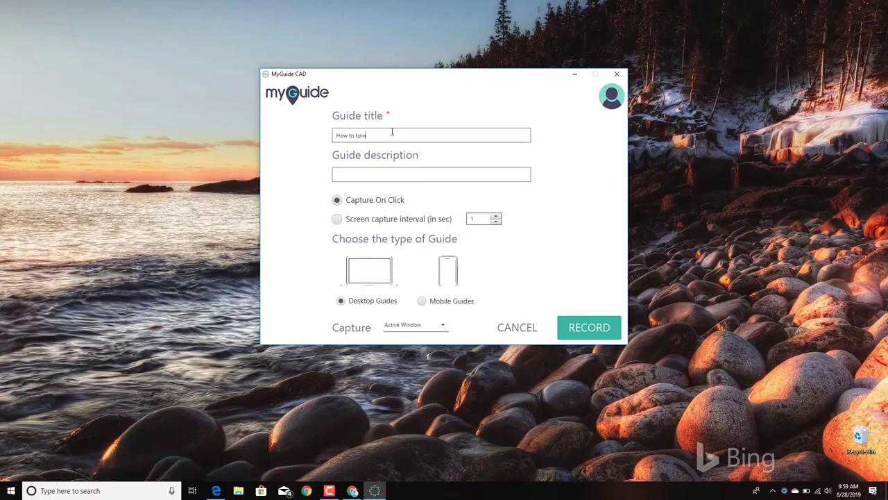
pyautogui.write('nwanted notification in Windows app')
pyautogui.click(337, 219)
pyautogui.click(495, 217)
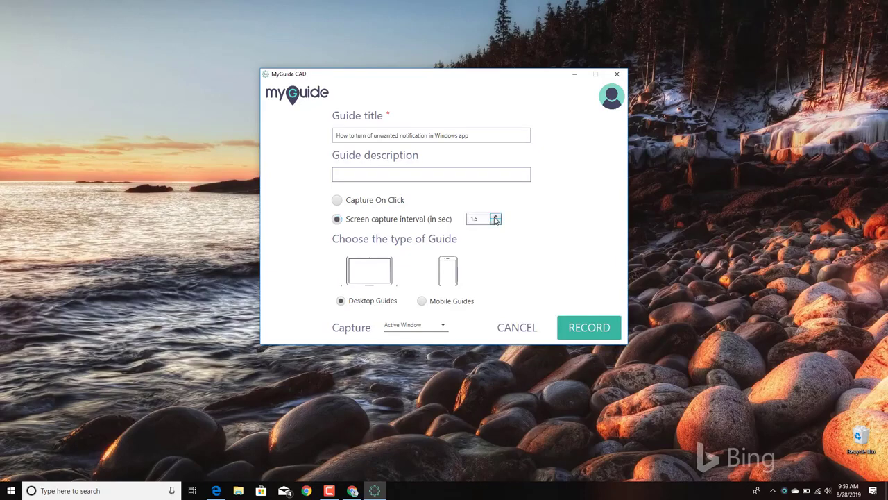
pyautogui.click(495, 218)
pyautogui.click(586, 330)
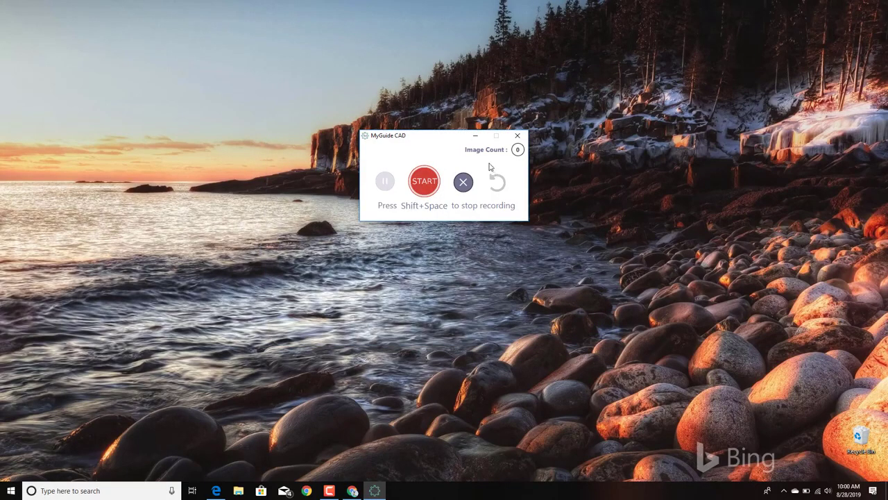
pyautogui.click(425, 183)
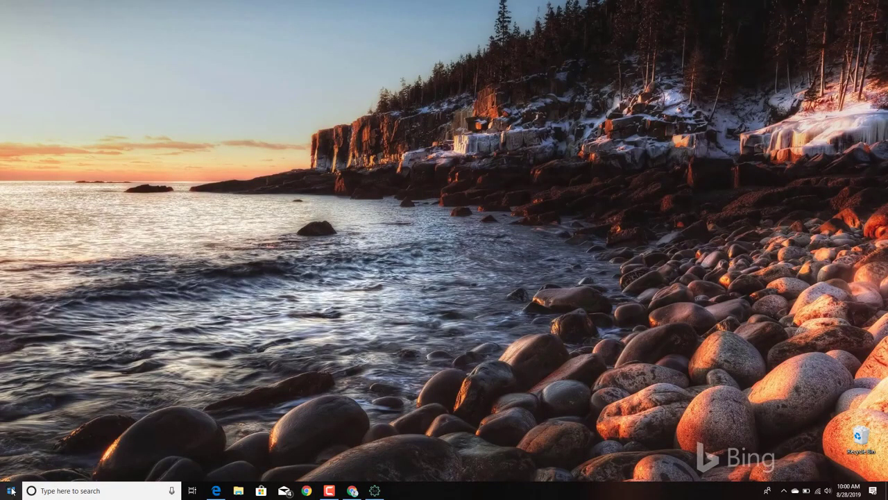
# - Search Windows for "setting" and open the Settings app
pyautogui.rightClick(53, 490)
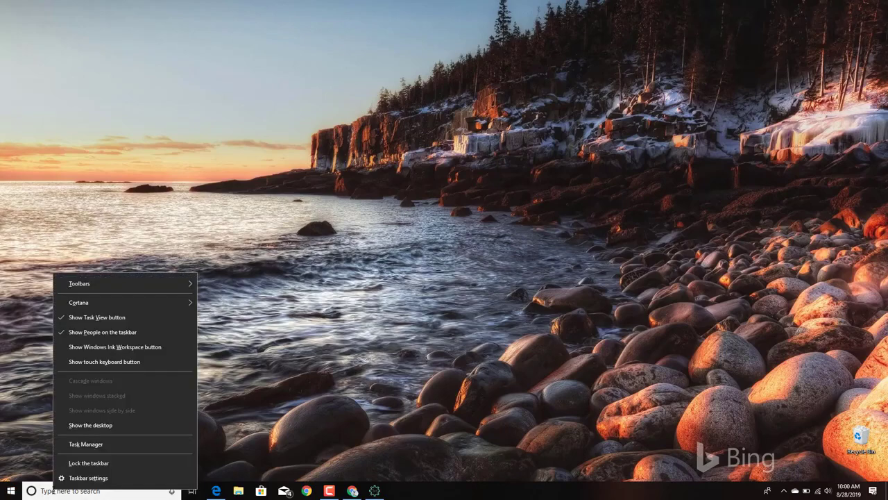
pyautogui.click(52, 490)
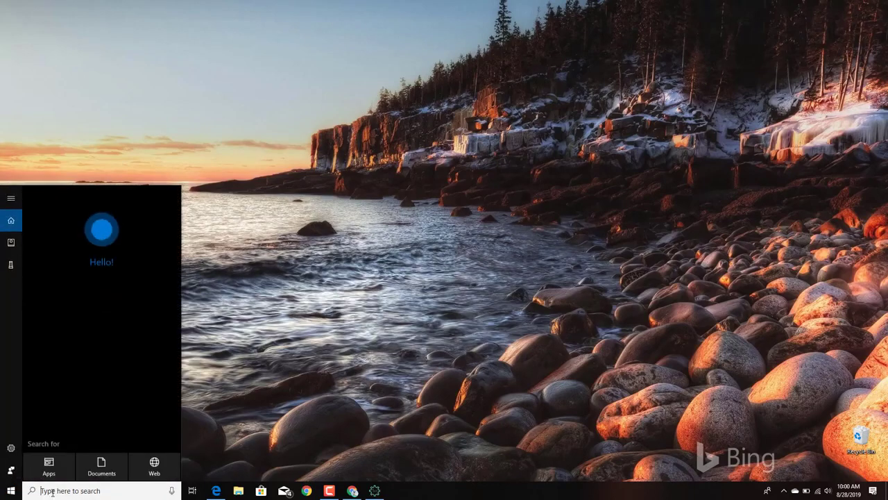
pyautogui.write('setting')
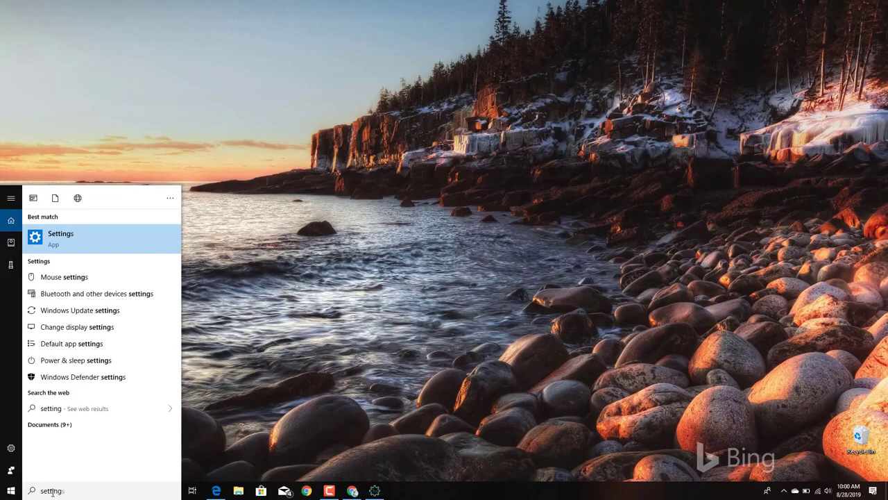
pyautogui.click(49, 239)
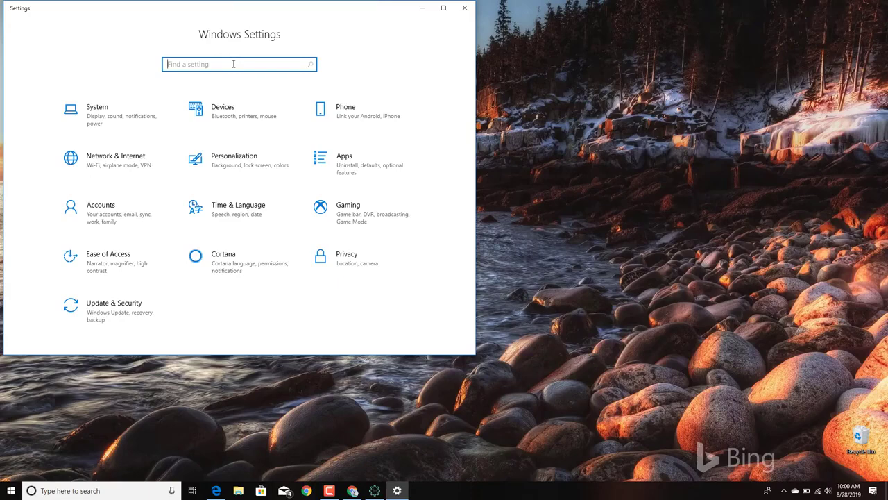
# - Search Windows Settings for "noti" and open Notifications & actions settings
pyautogui.write('nti')
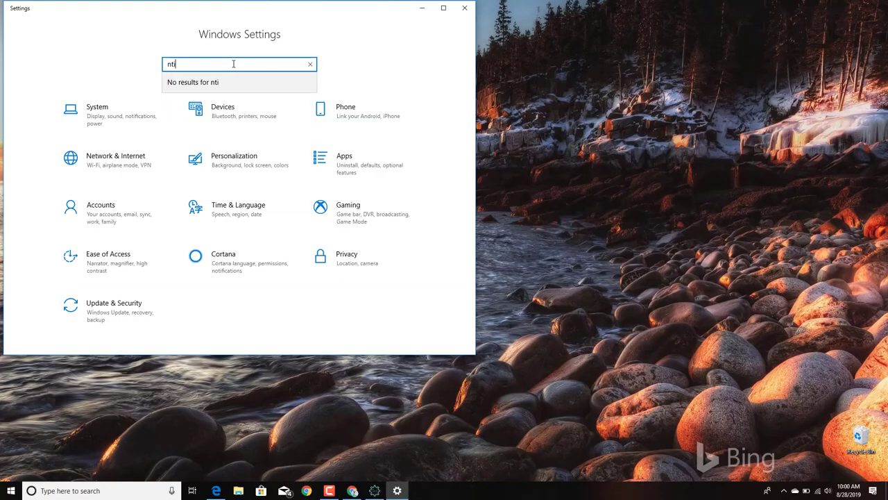
pyautogui.write('oti')
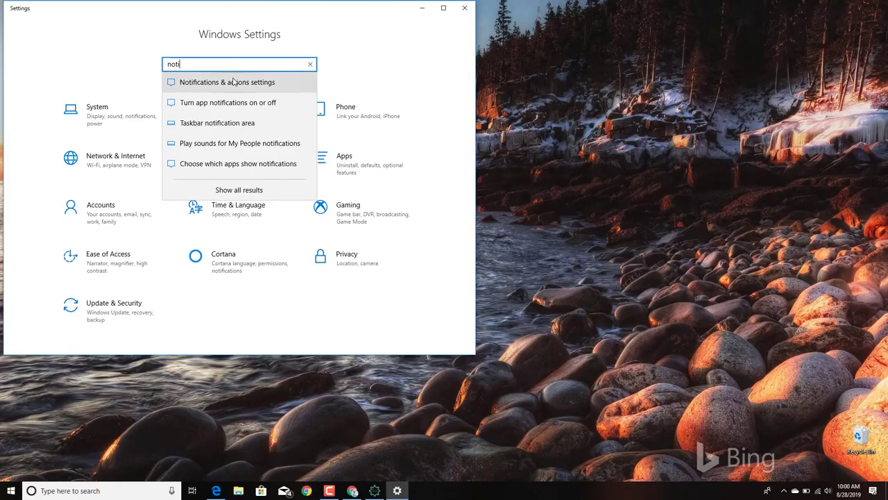
pyautogui.click(233, 82)
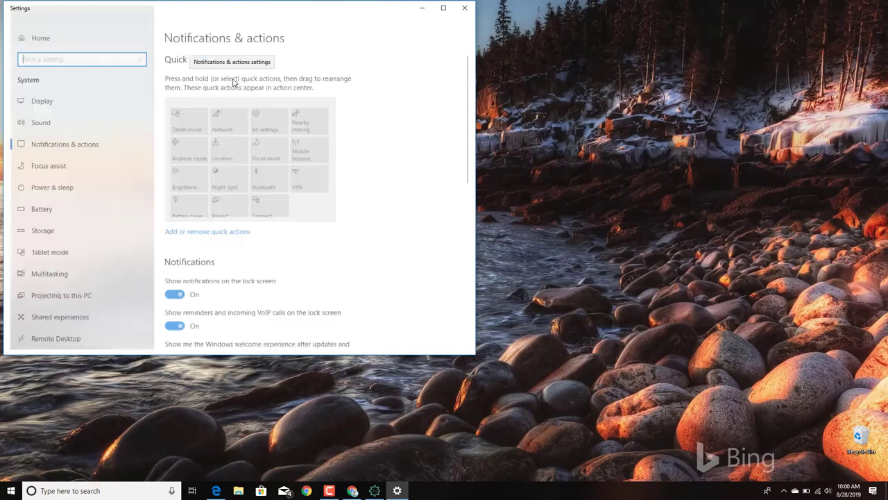
# - Capture the notification toggles on the Notifications & actions page and stop the guide recording
pyautogui.scroll(-1, 278, 263)
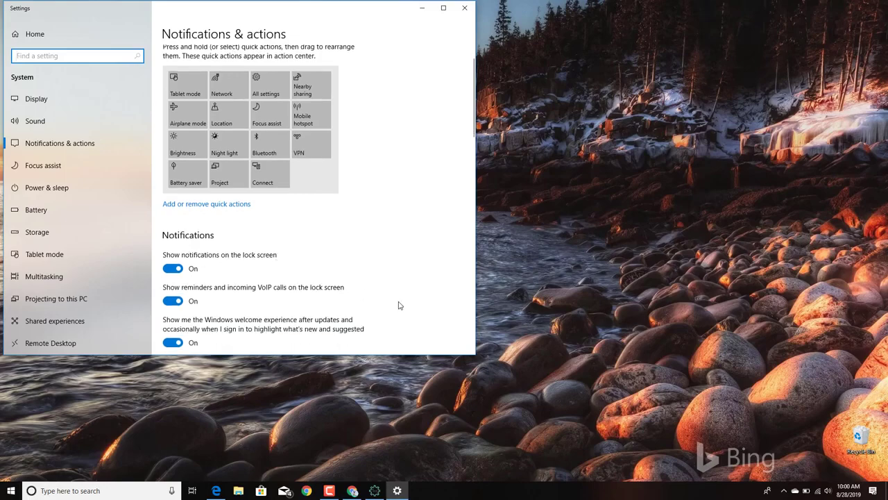
pyautogui.click(473, 351)
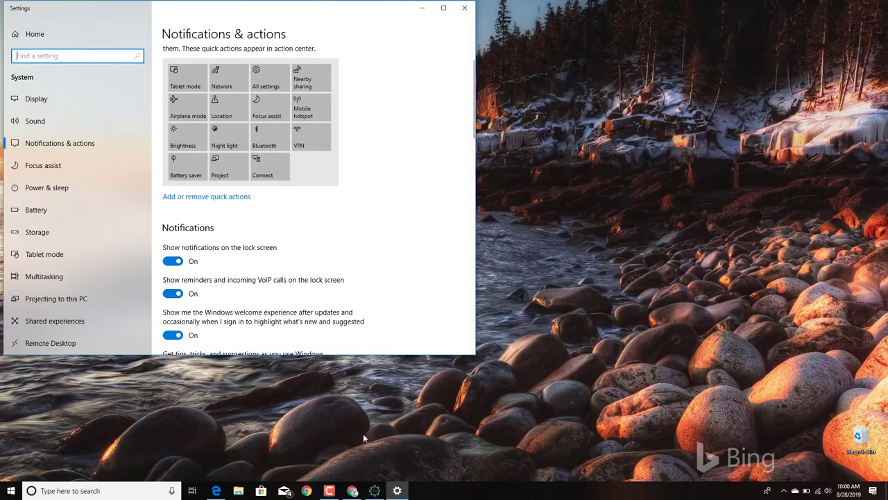
pyautogui.click(375, 491)
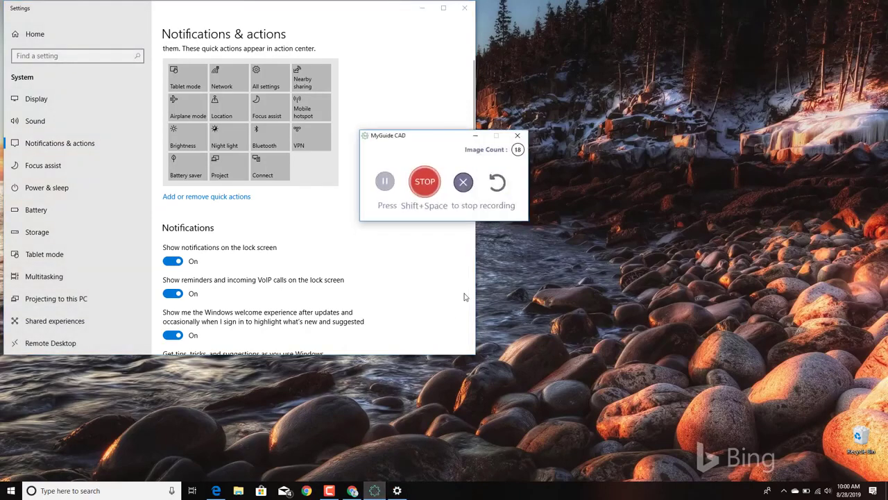
pyautogui.click(426, 183)
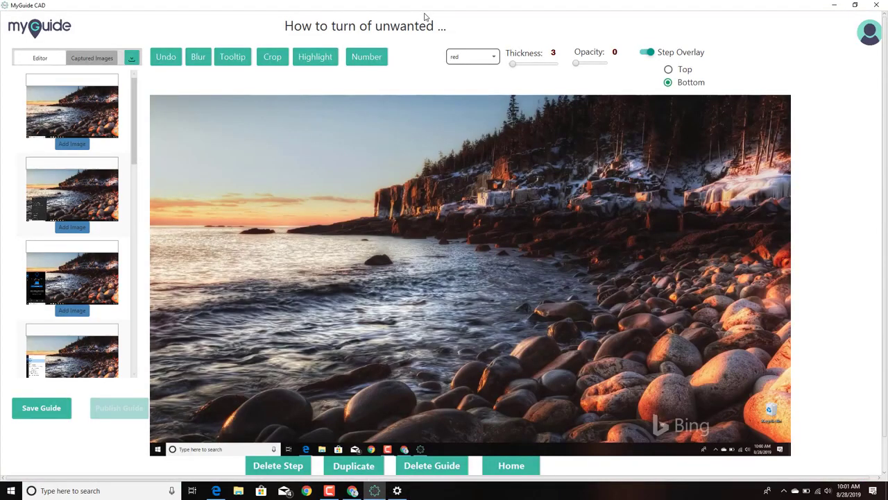
# - Caption the captured image of the open Cortana search pane "type setting in the search bar" and place its step overlay at the top
pyautogui.scroll(-15, 76, 204)
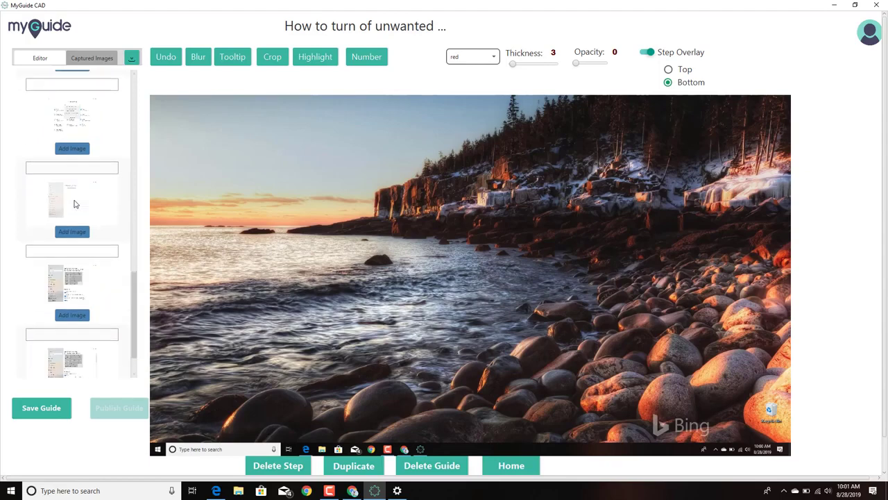
pyautogui.scroll(15, 75, 204)
pyautogui.click(74, 188)
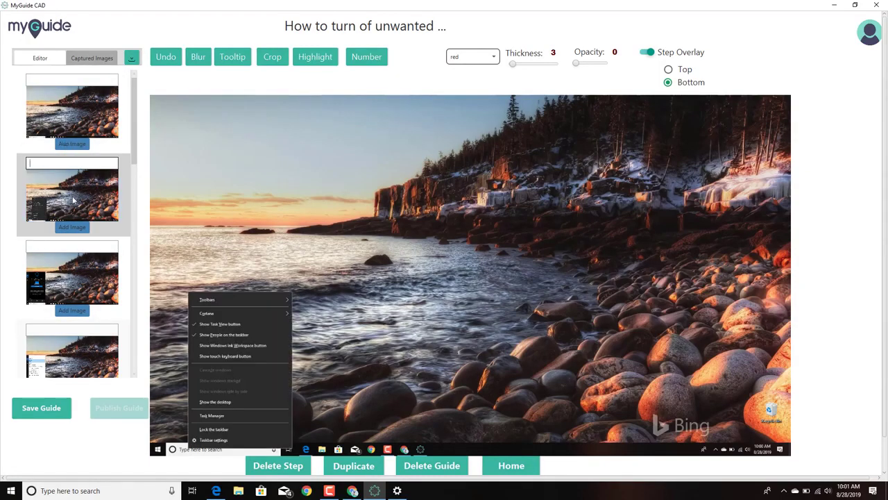
pyautogui.click(81, 278)
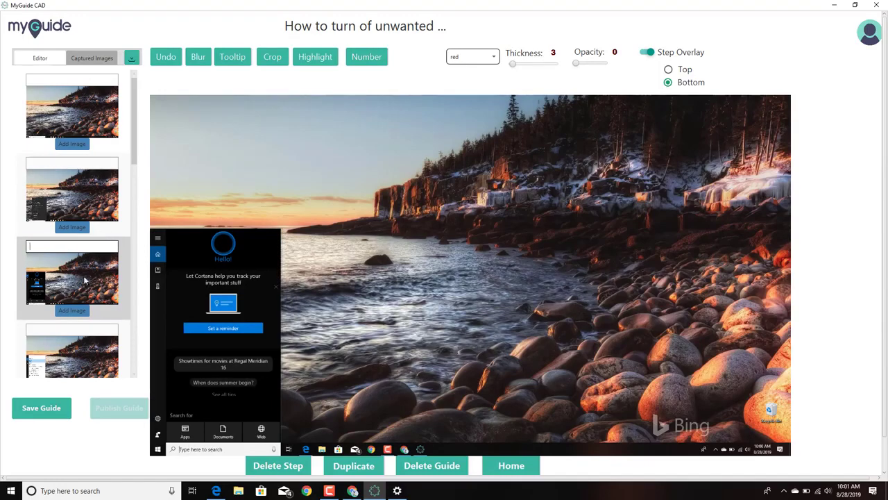
pyautogui.write('typ')
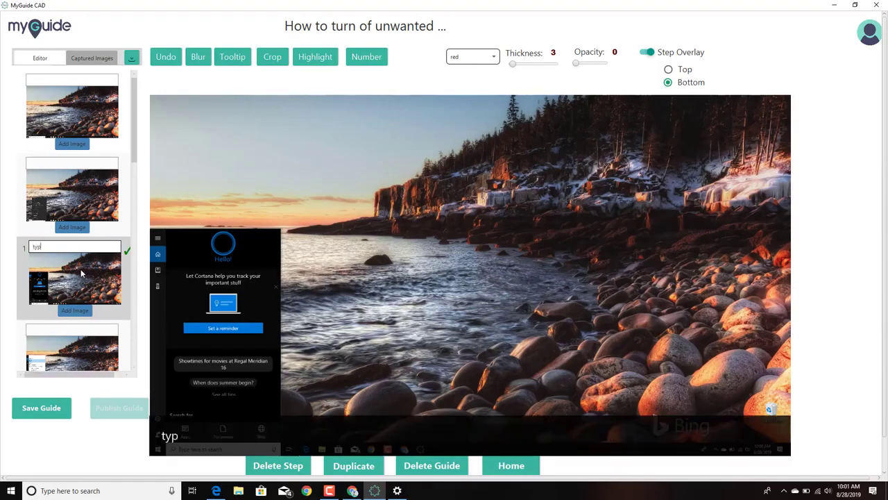
pyautogui.write('e setting in')
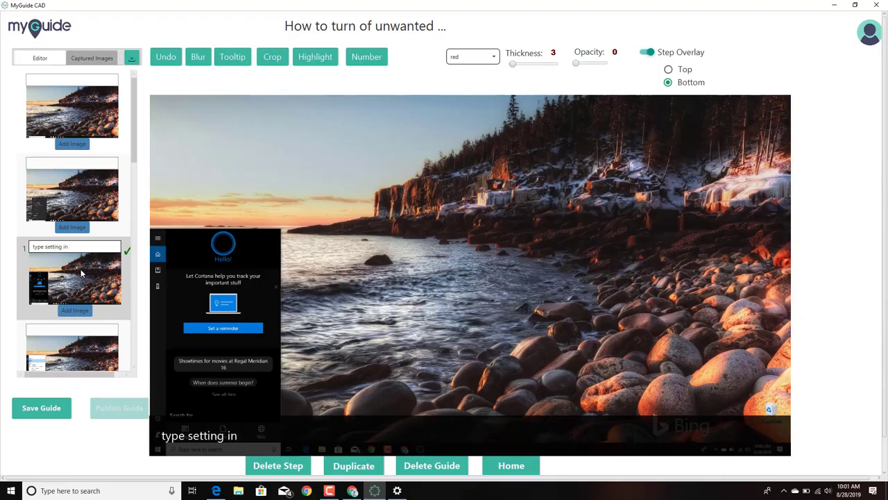
pyautogui.write(' the search bar')
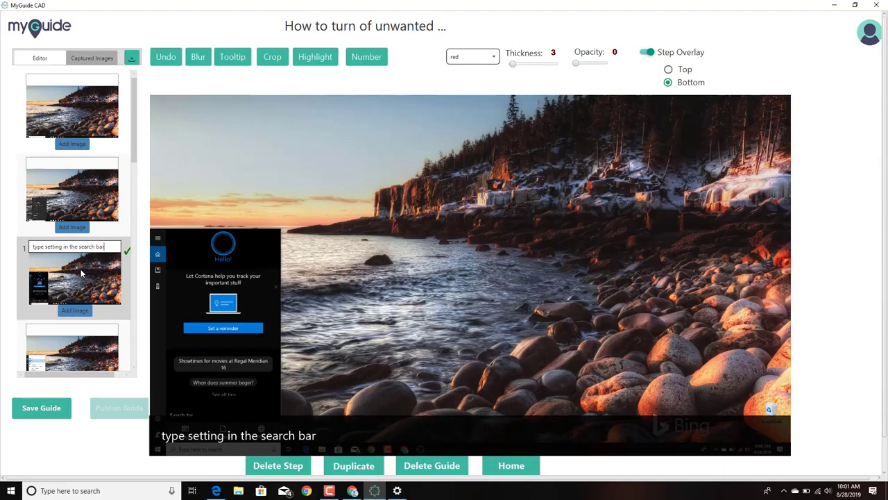
pyautogui.click(668, 70)
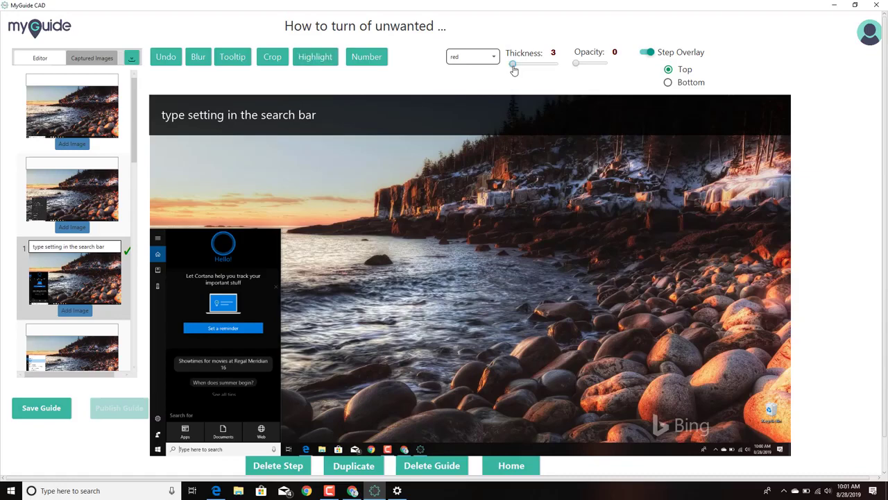
# - Set the annotation thickness to 7 and draw a red highlight box around the taskbar search bar
pyautogui.moveTo(513, 66); pyautogui.dragTo(524, 68)
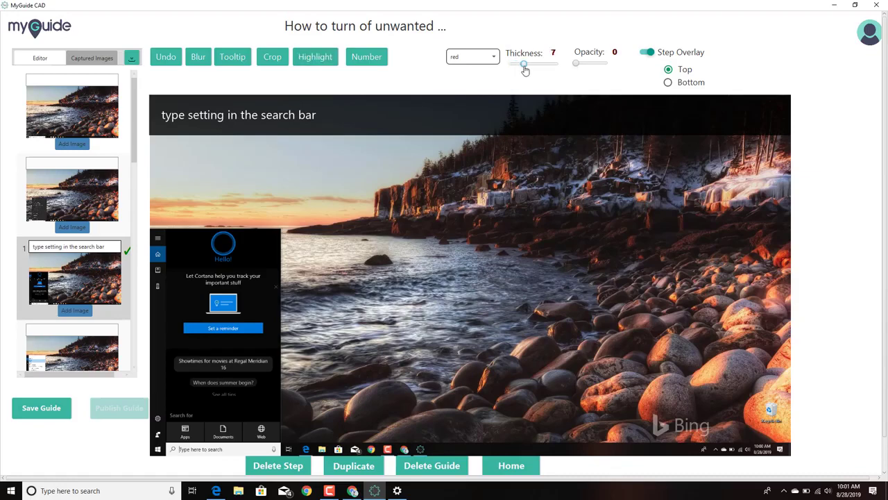
pyautogui.click(318, 62)
pyautogui.moveTo(150, 441); pyautogui.dragTo(288, 453)
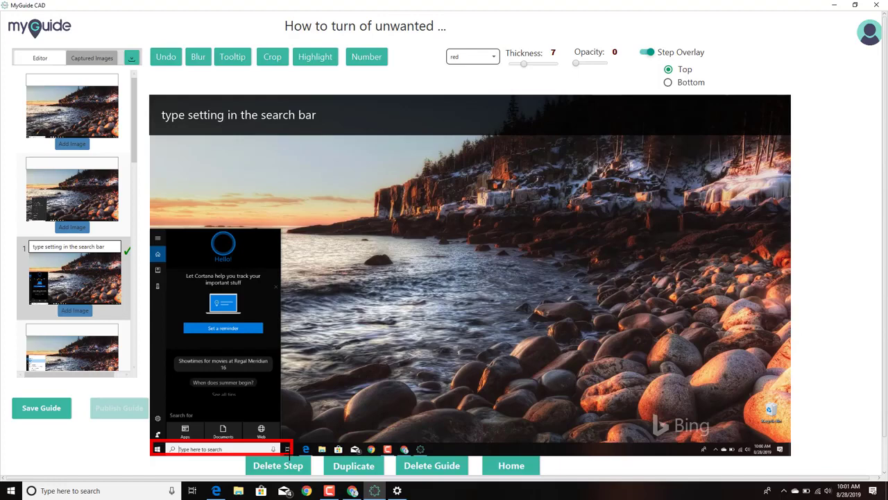
# - On the captured "setting" search results image, highlight the Settings app best match and add the caption "Click on settings"
pyautogui.scroll(-3, 74, 289)
pyautogui.scroll(1, 74, 288)
pyautogui.click(74, 288)
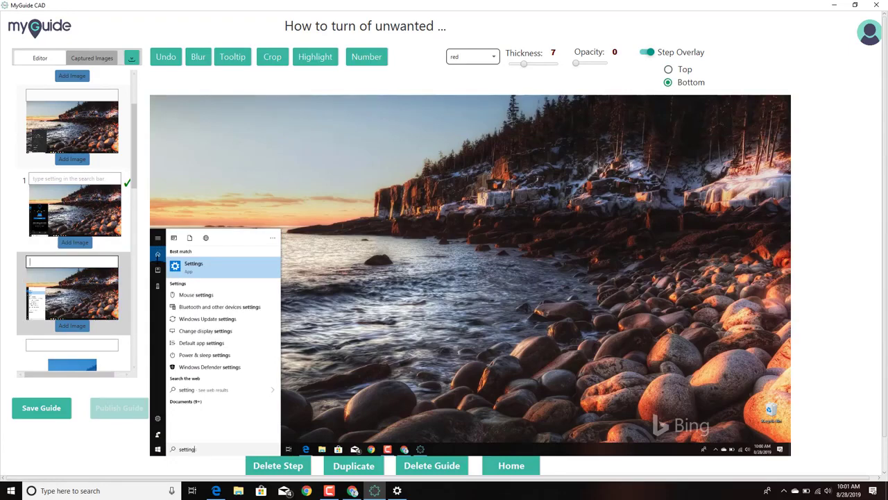
pyautogui.moveTo(153, 256); pyautogui.dragTo(278, 281)
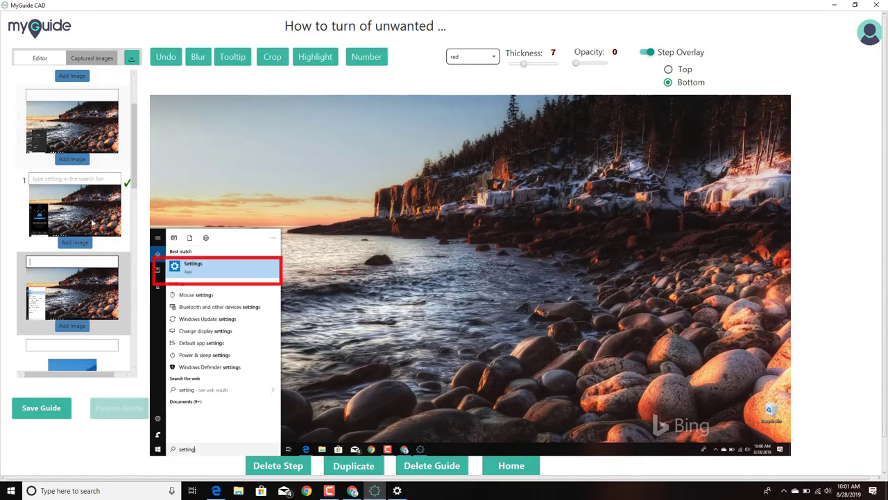
pyautogui.write('Click on set')
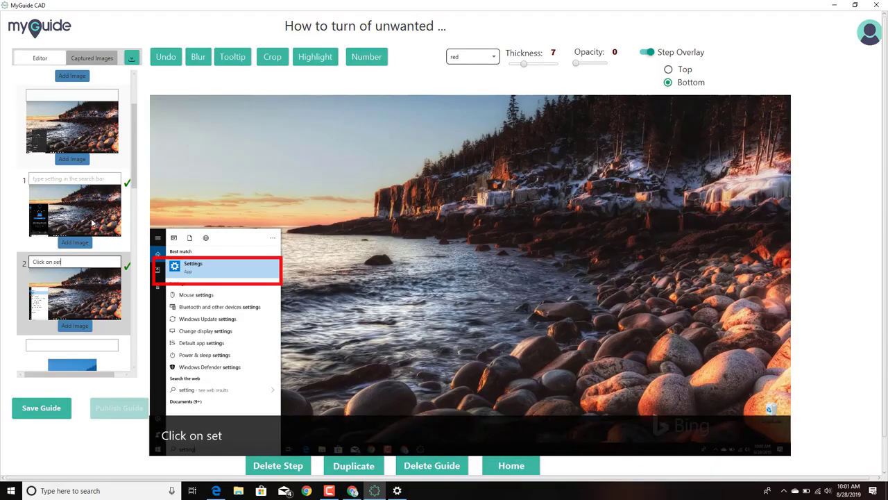
pyautogui.write('tings')
# - On the Windows Settings home image, highlight the empty search field and add the caption "Type notificatins inside settings"
pyautogui.scroll(-3, 70, 274)
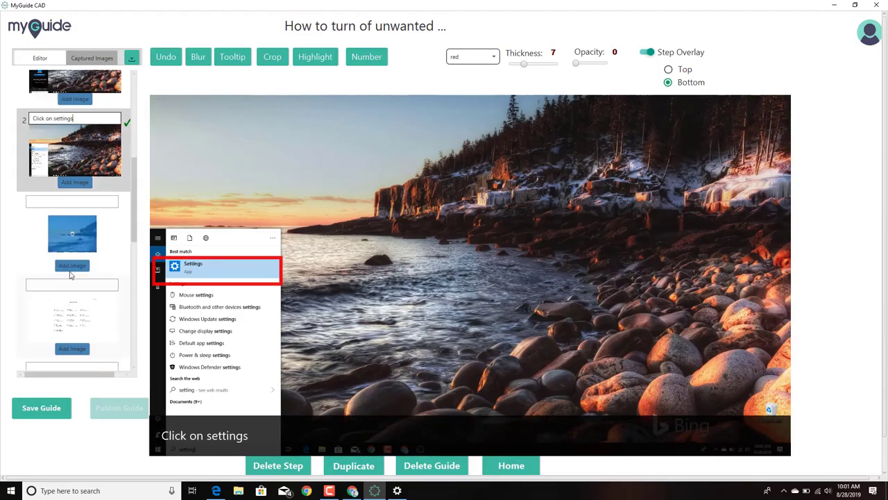
pyautogui.click(70, 275)
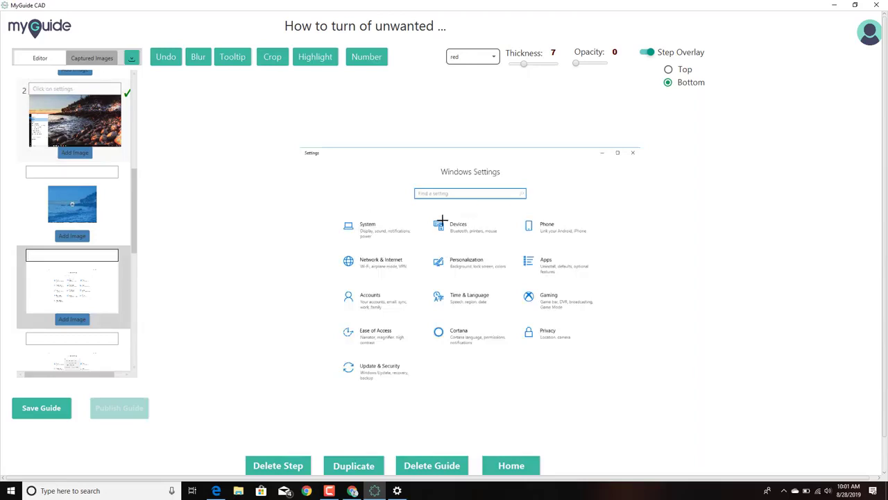
pyautogui.moveTo(390, 167); pyautogui.dragTo(541, 203)
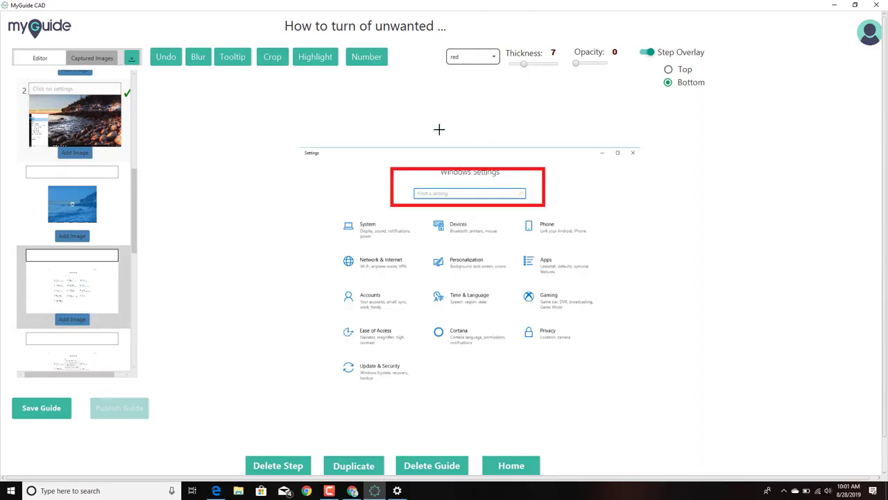
pyautogui.write('Type notii')
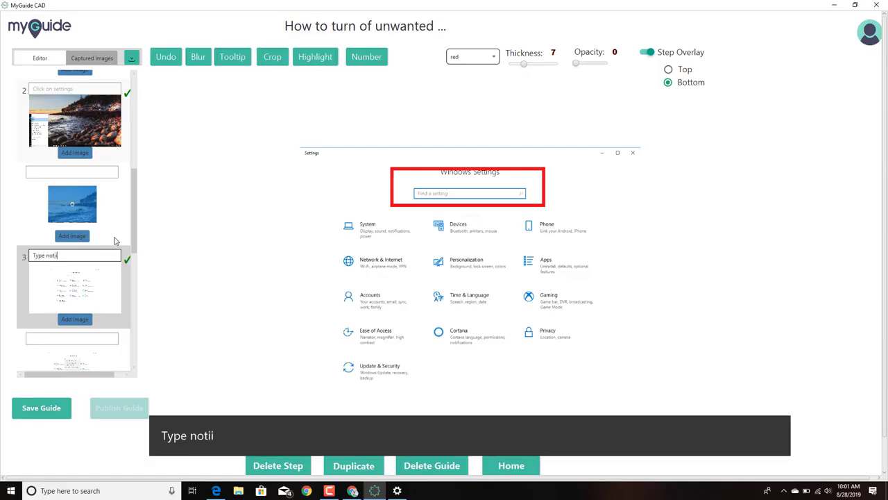
pyautogui.press('BackSpace')
pyautogui.write('ficatins ins')
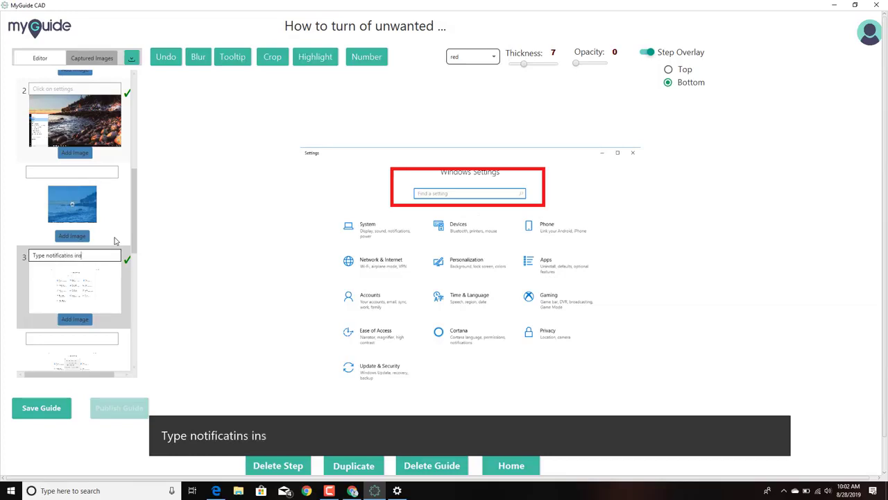
pyautogui.write('ide settings')
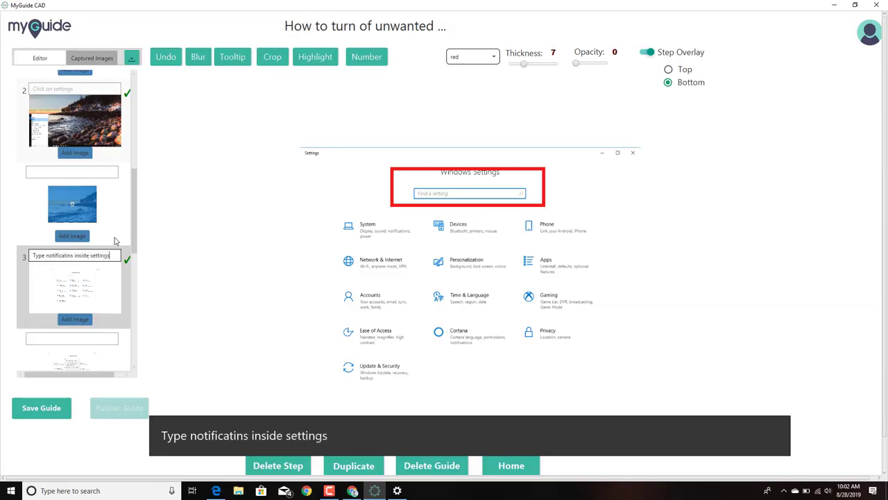
# - On the image with "noti" searched, highlight the search field and first suggestions, and add the caption "just go to notifications"
pyautogui.scroll(-4, 114, 240)
pyautogui.click(90, 203)
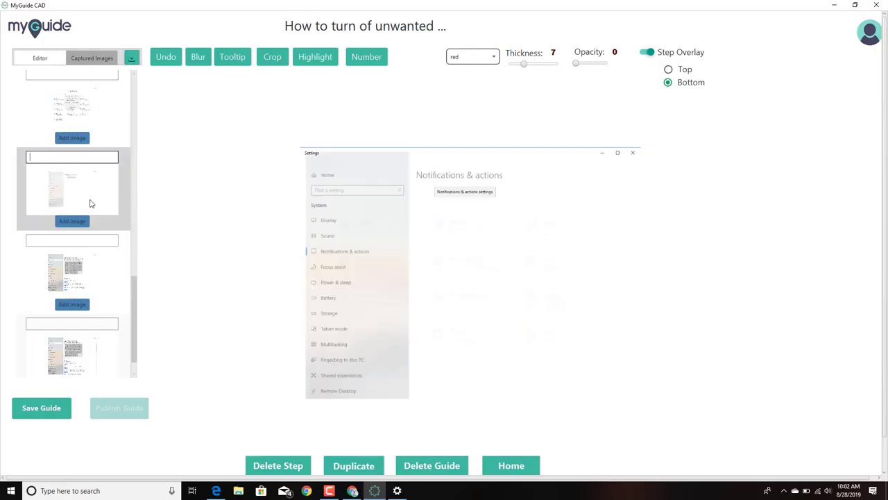
pyautogui.scroll(2, 88, 184)
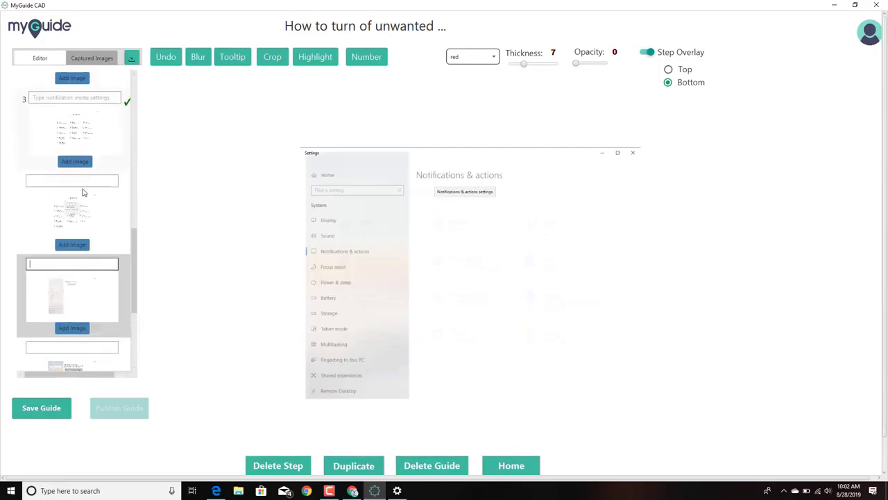
pyautogui.click(78, 194)
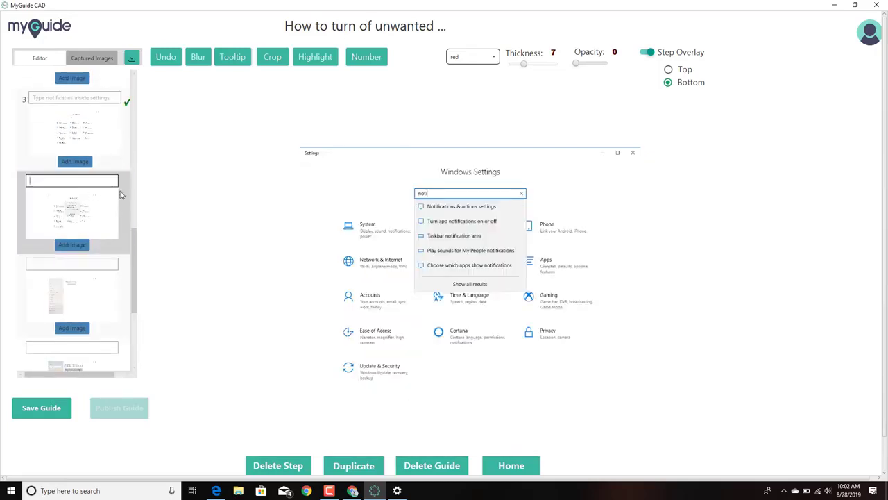
pyautogui.moveTo(369, 154); pyautogui.dragTo(585, 224)
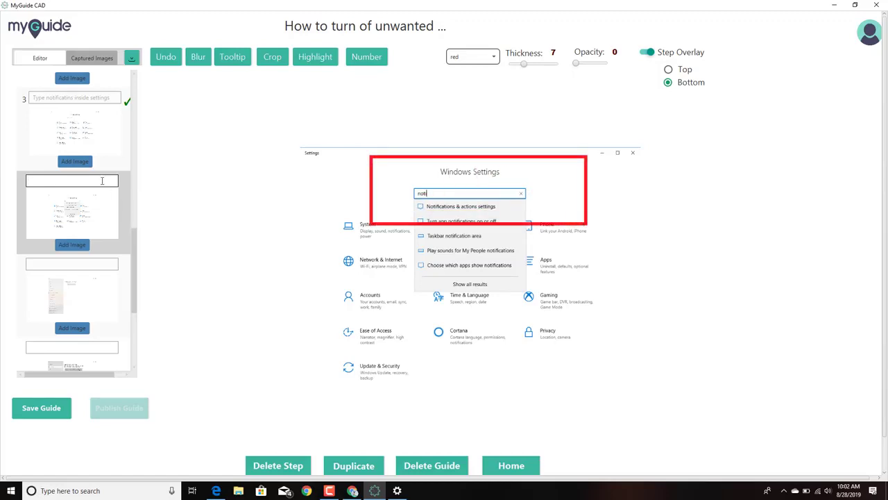
pyautogui.write('just go to n')
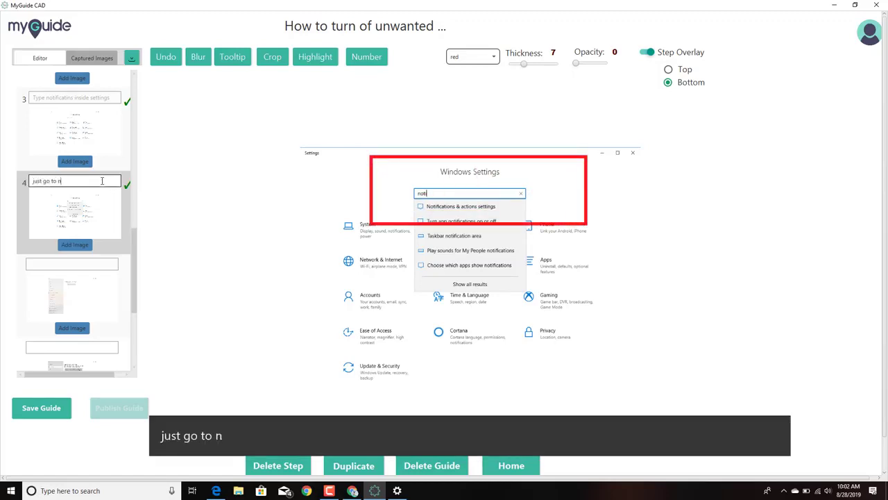
pyautogui.write('otifications')
# - On the first fully loaded Notifications & actions image, highlight the whole content pane and add the caption "just turn on or off"
pyautogui.scroll(-2, 102, 181)
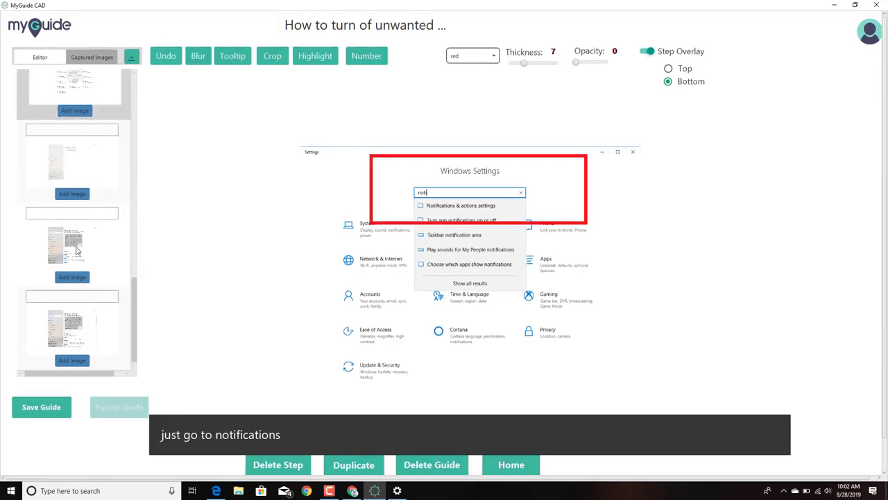
pyautogui.click(76, 251)
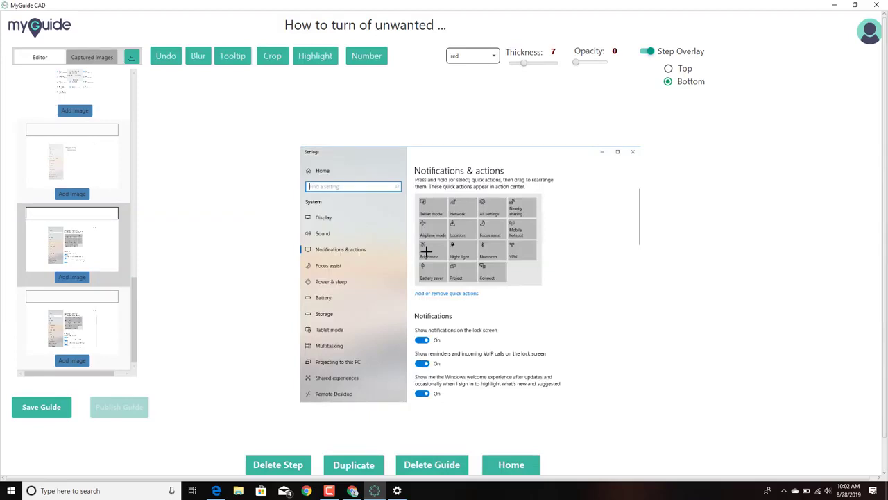
pyautogui.moveTo(408, 161); pyautogui.dragTo(598, 420)
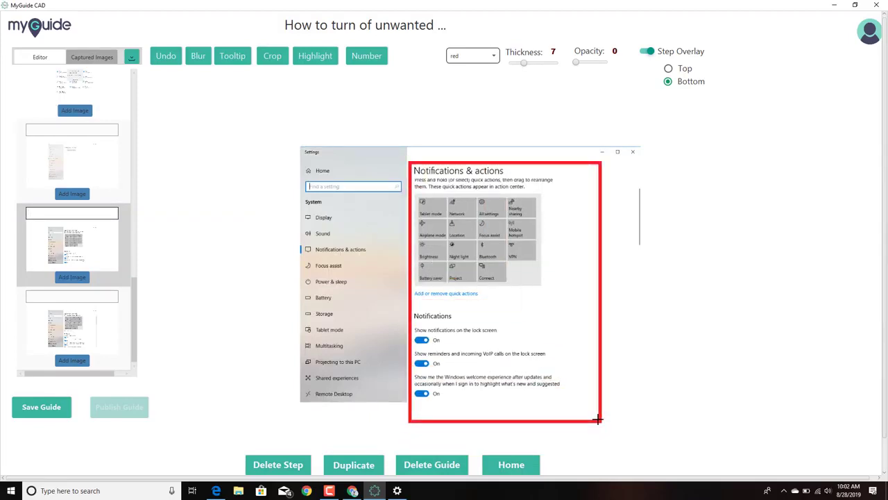
pyautogui.click(81, 215)
pyautogui.write('ju')
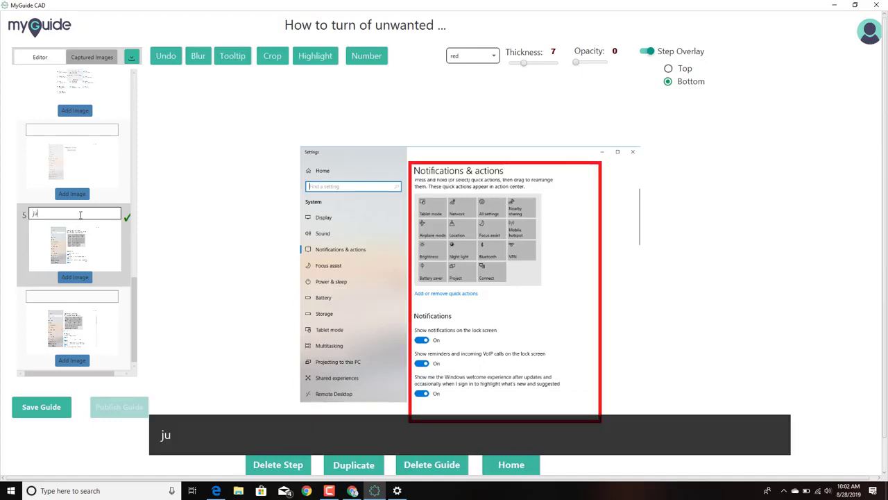
pyautogui.write('st turn on or off')
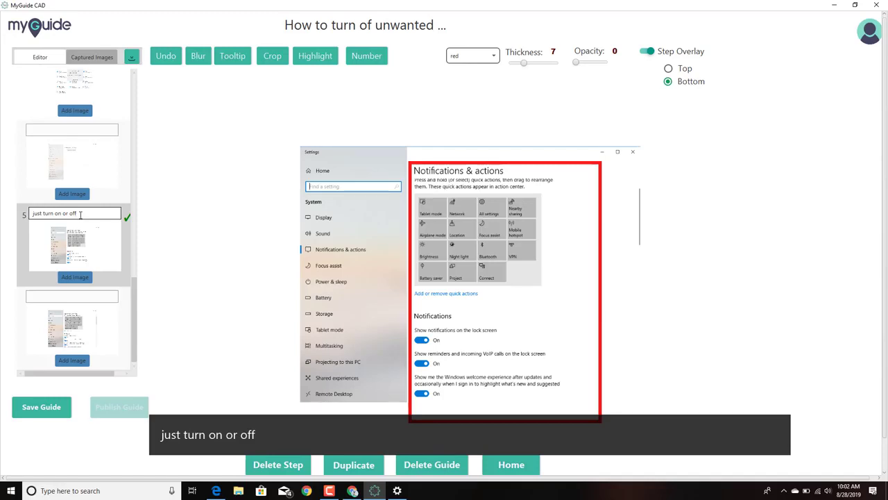
# - Blur the Notifications & actions sidebar entry in the image and place a number marker beside the Storage entry
pyautogui.click(198, 55)
pyautogui.moveTo(305, 244); pyautogui.dragTo(376, 259)
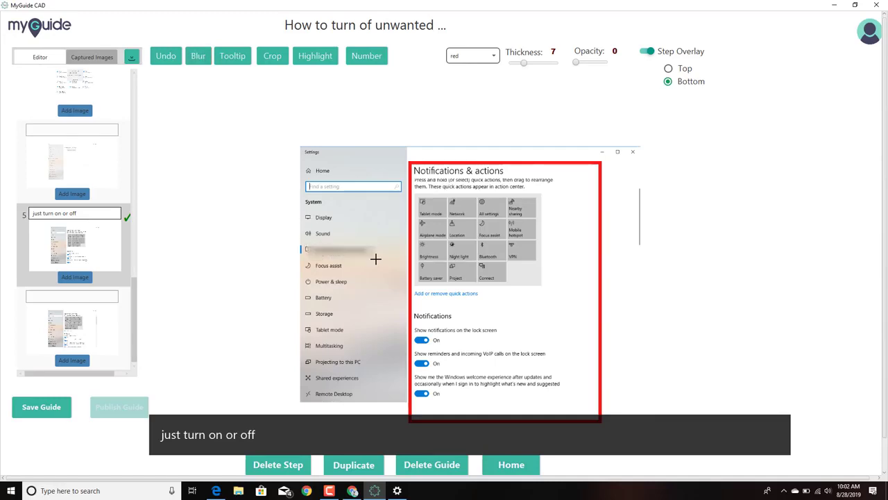
pyautogui.click(367, 57)
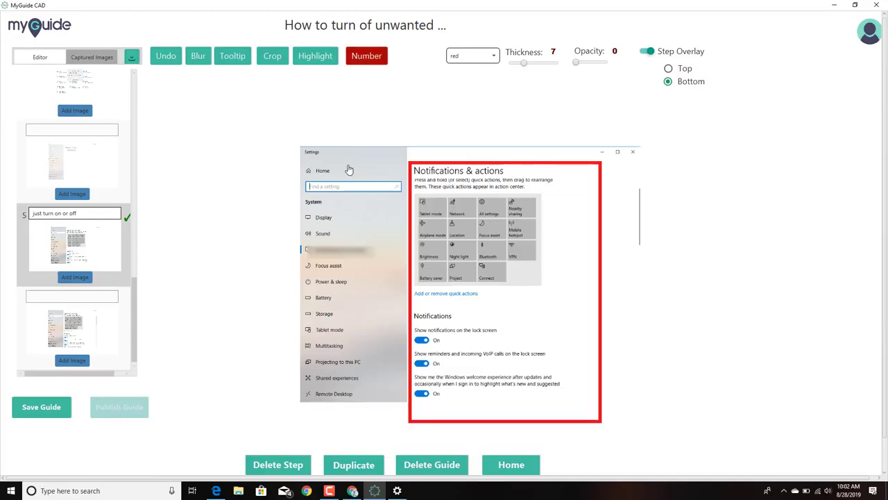
pyautogui.click(388, 313)
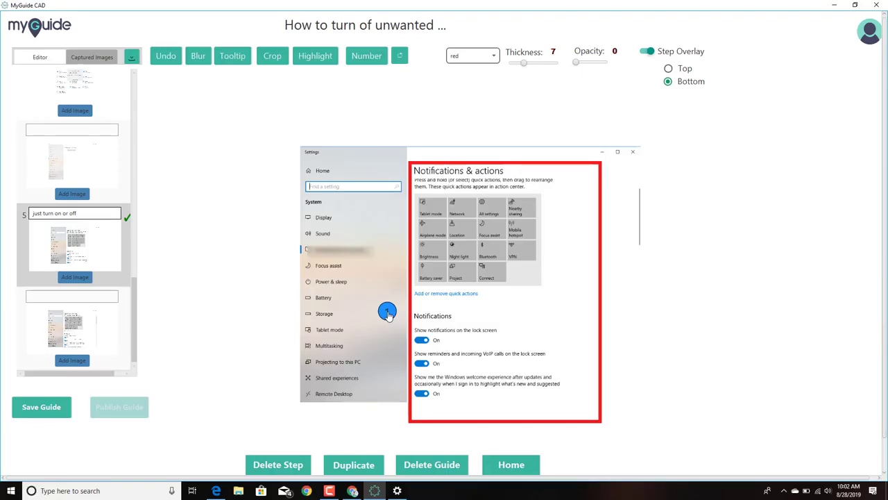
# - Save the guide, accepting that the steps without a title are discarded
pyautogui.click(38, 408)
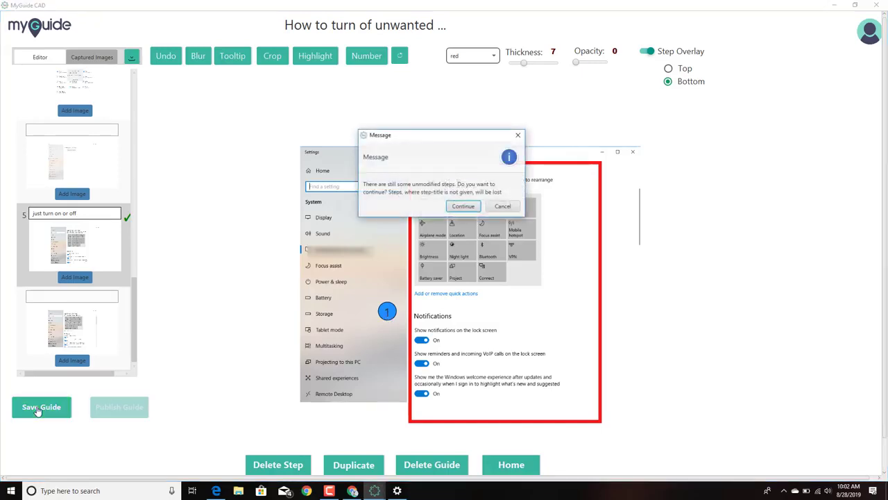
pyautogui.click(461, 207)
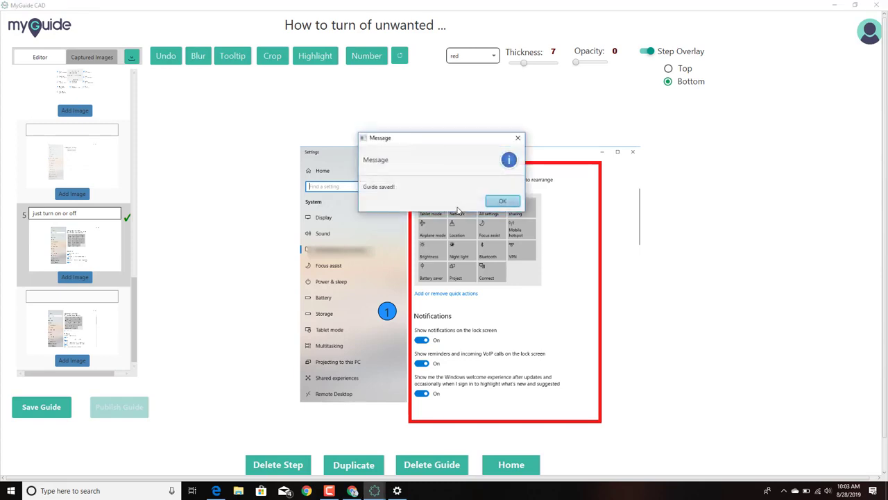
pyautogui.click(515, 201)
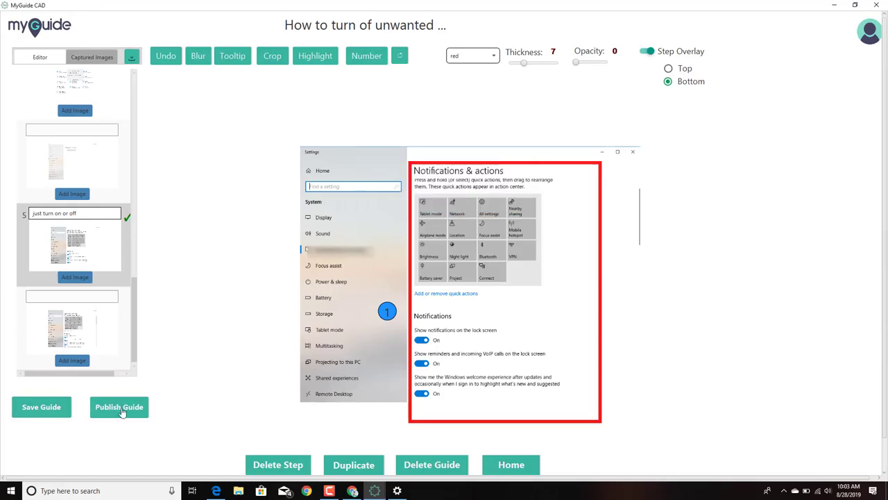
# - Start publishing the saved guide and choose MyGuide Library as the target application
pyautogui.click(120, 410)
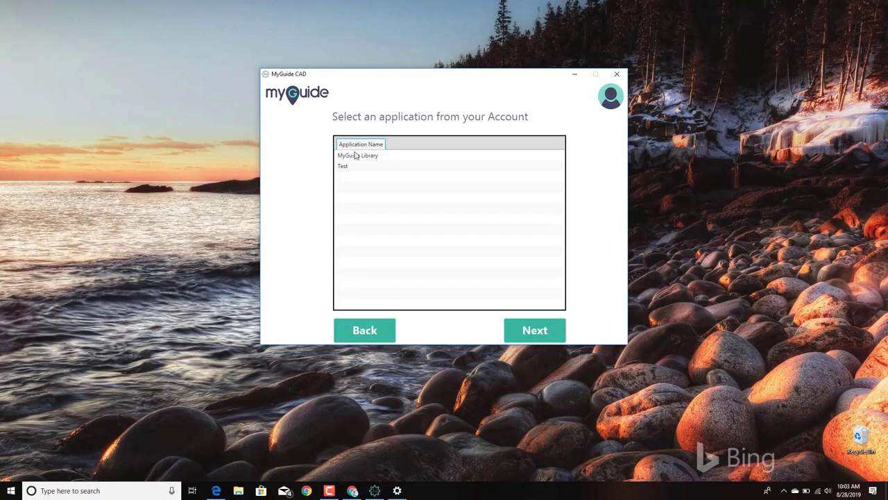
pyautogui.click(355, 155)
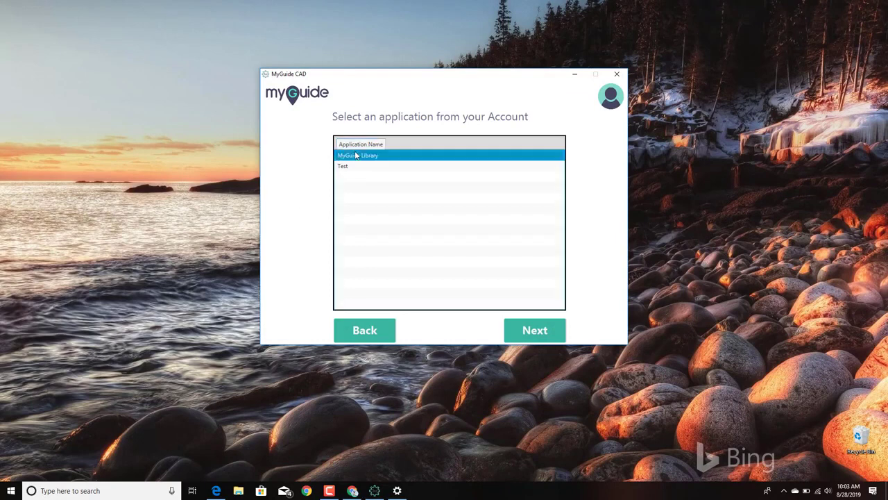
pyautogui.click(540, 333)
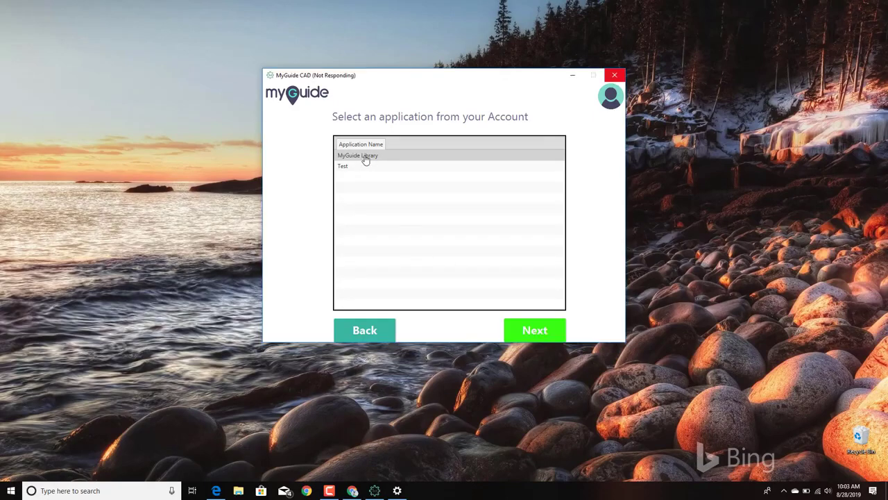
# - Publish the guide under the category Windows OS > Settings > Apps and return to the guide list
pyautogui.scroll(-2, 313, 252)
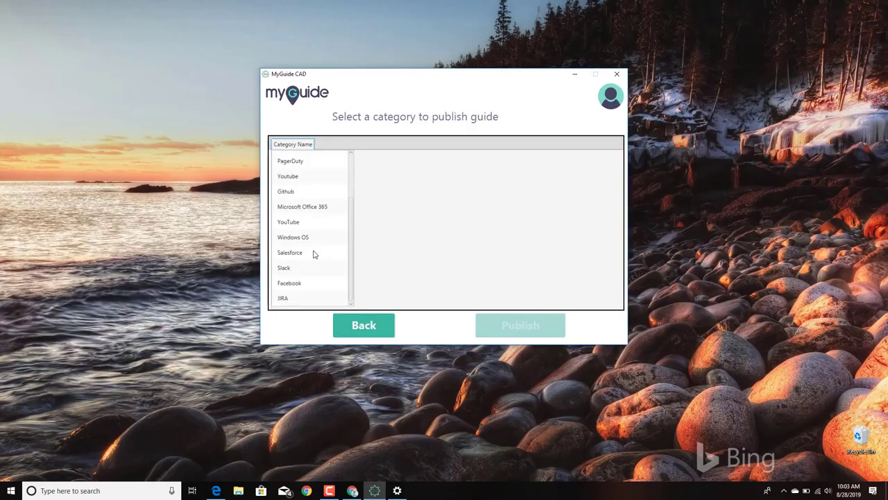
pyautogui.click(297, 237)
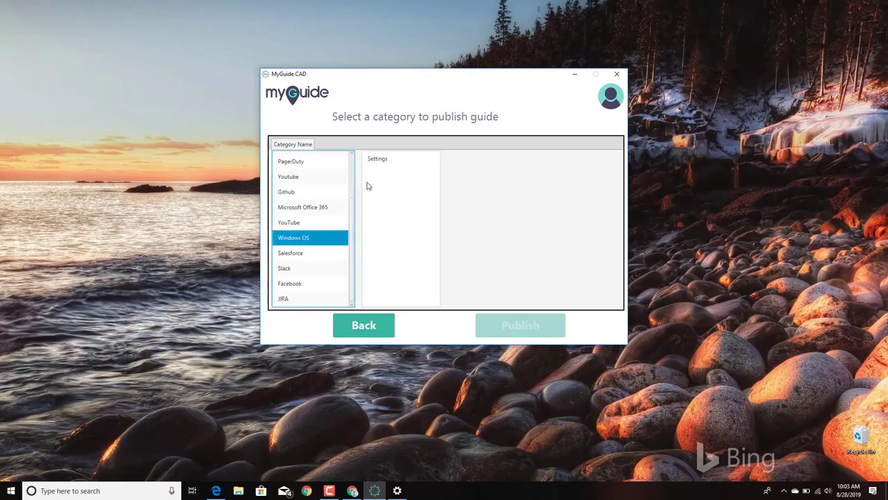
pyautogui.click(373, 162)
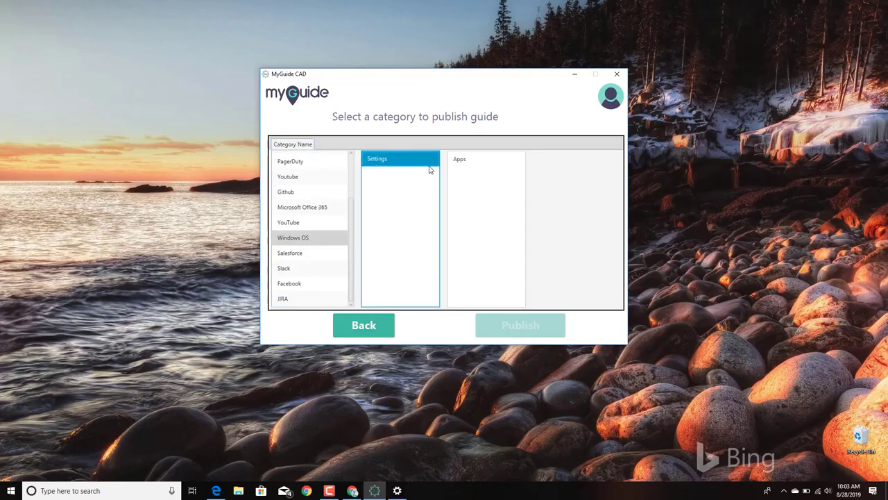
pyautogui.click(466, 161)
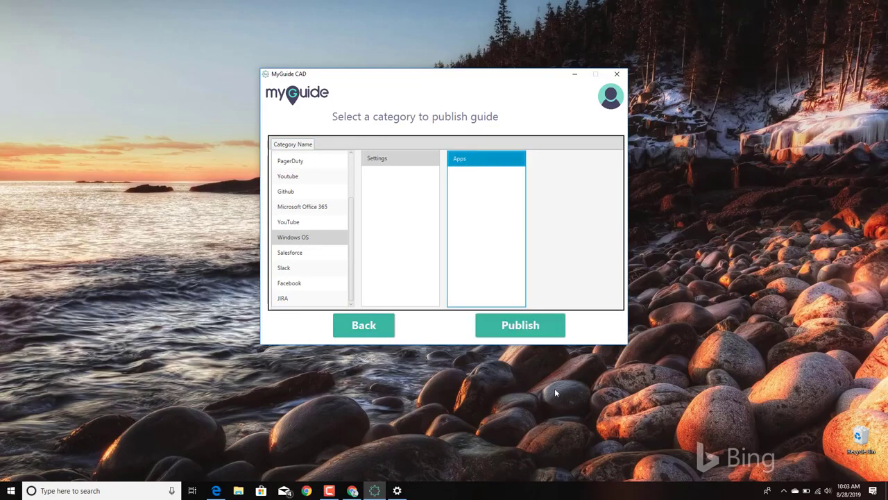
pyautogui.click(524, 331)
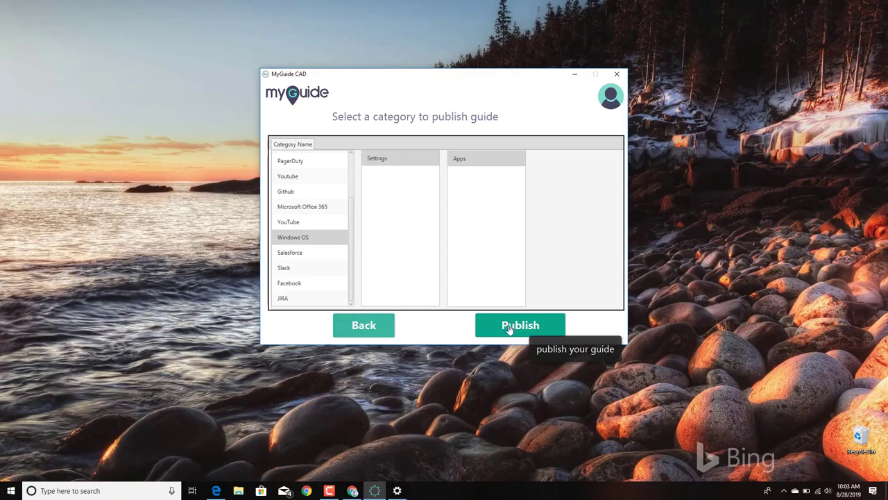
pyautogui.click(506, 327)
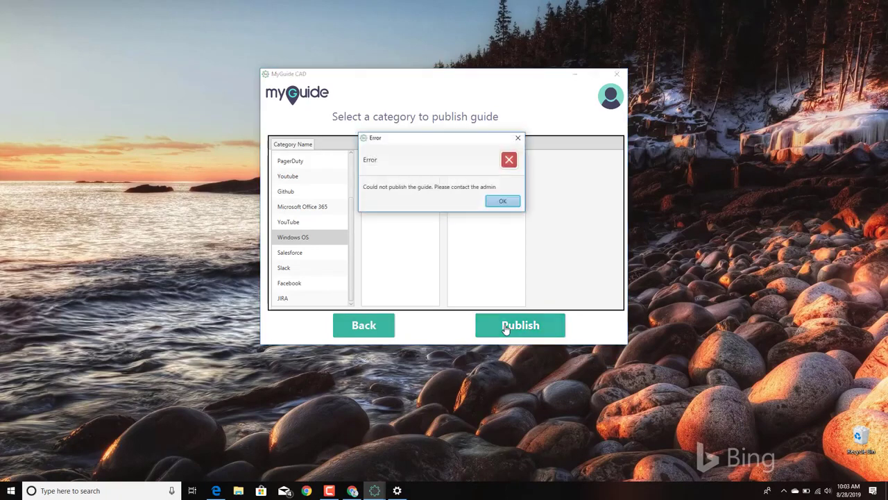
pyautogui.click(502, 202)
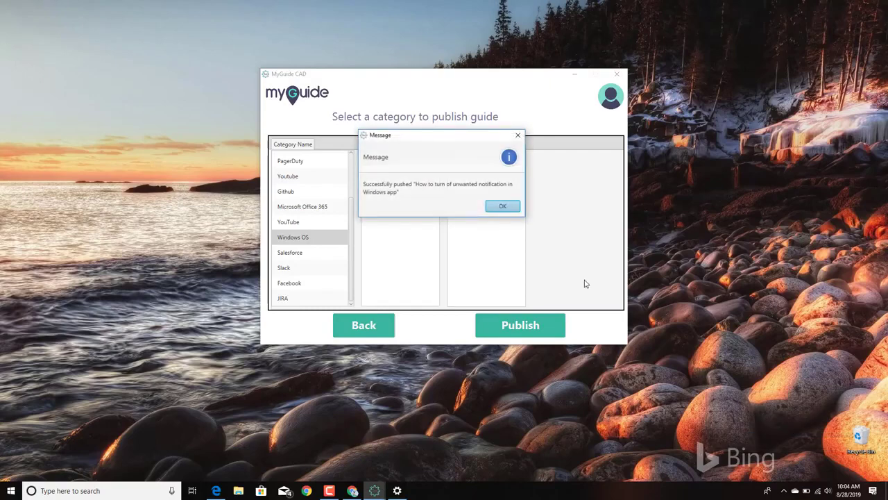
pyautogui.click(502, 207)
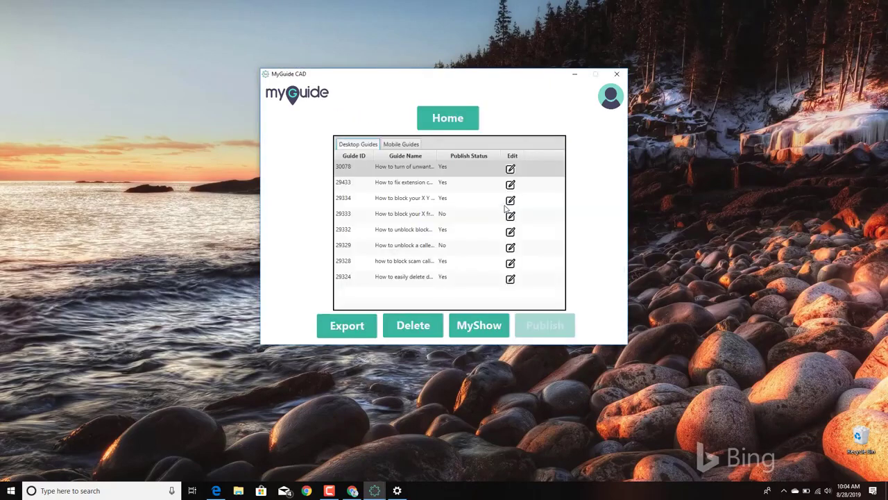